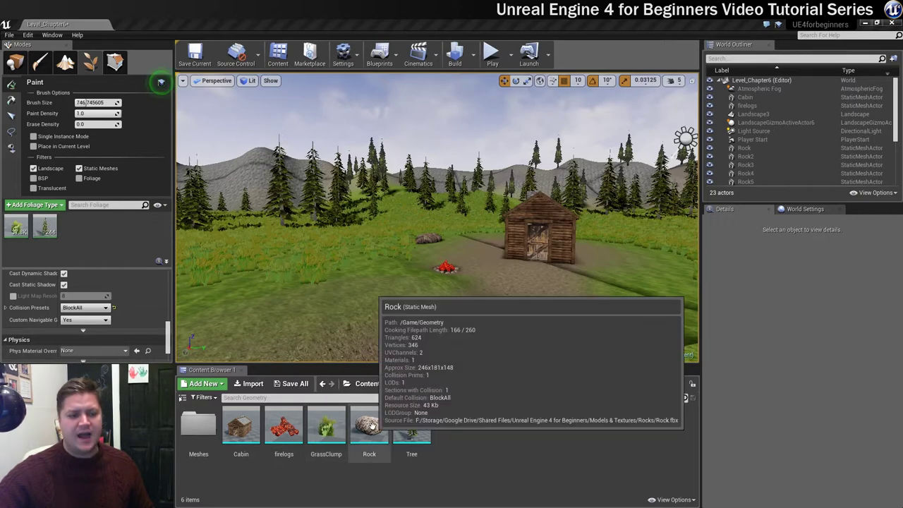
# Add the Rock mesh as a foliage type and set the paint filters to exclude static meshes and include foliage
pyautogui.moveTo(371, 425); pyautogui.dragTo(90, 237)
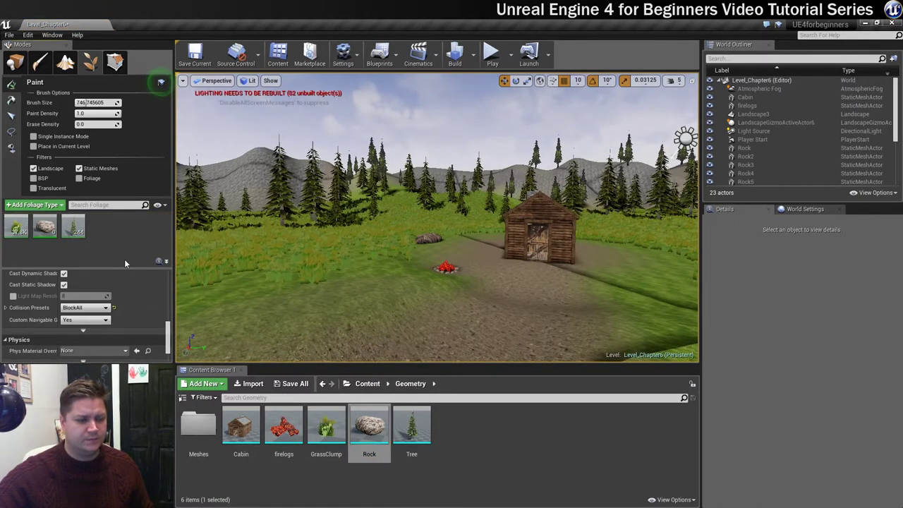
pyautogui.click(45, 227)
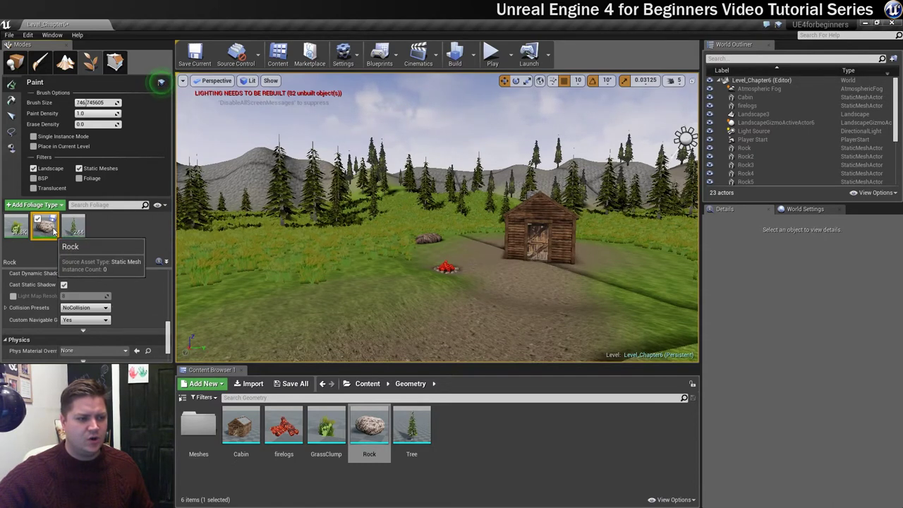
pyautogui.click(79, 169)
pyautogui.click(79, 178)
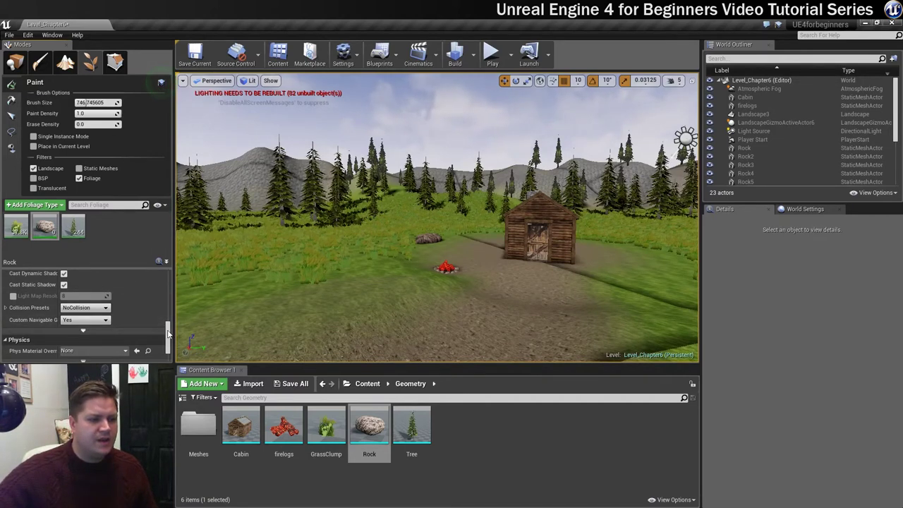
# Set the Rock foliage density to 10 and its X scale range to 0.8–2.0
pyautogui.moveTo(167, 328); pyautogui.dragTo(170, 264)
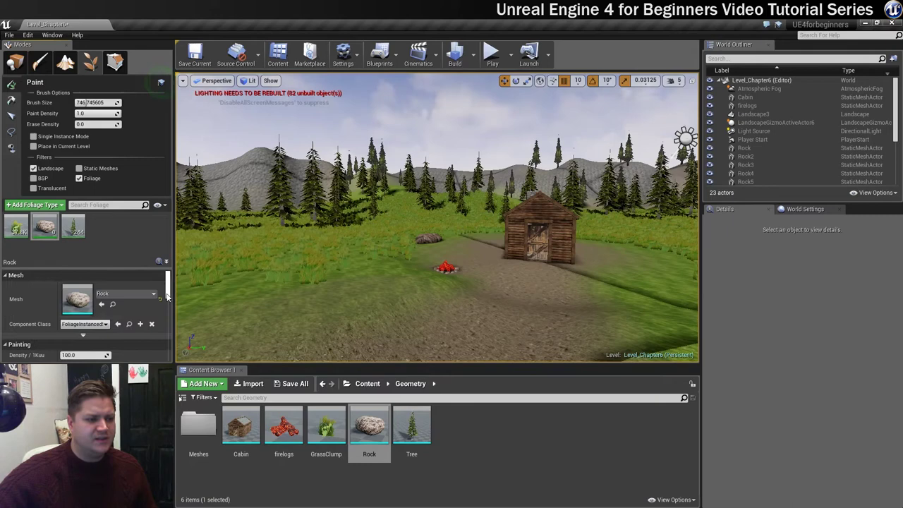
pyautogui.scroll(-3, 167, 293)
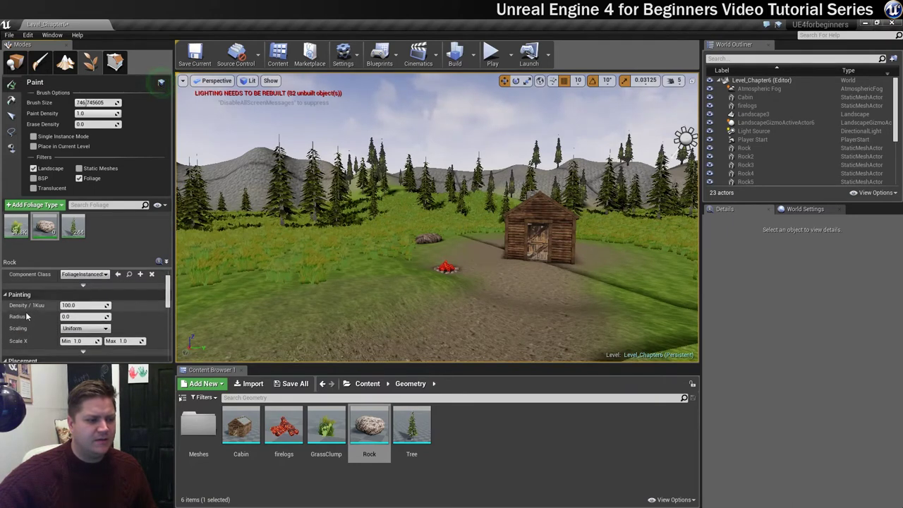
pyautogui.click(80, 304)
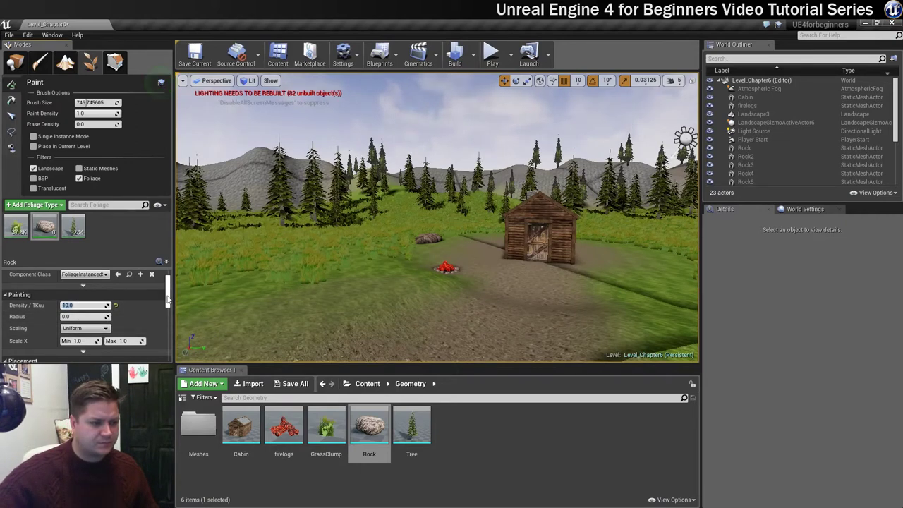
pyautogui.moveTo(168, 300); pyautogui.dragTo(167, 302)
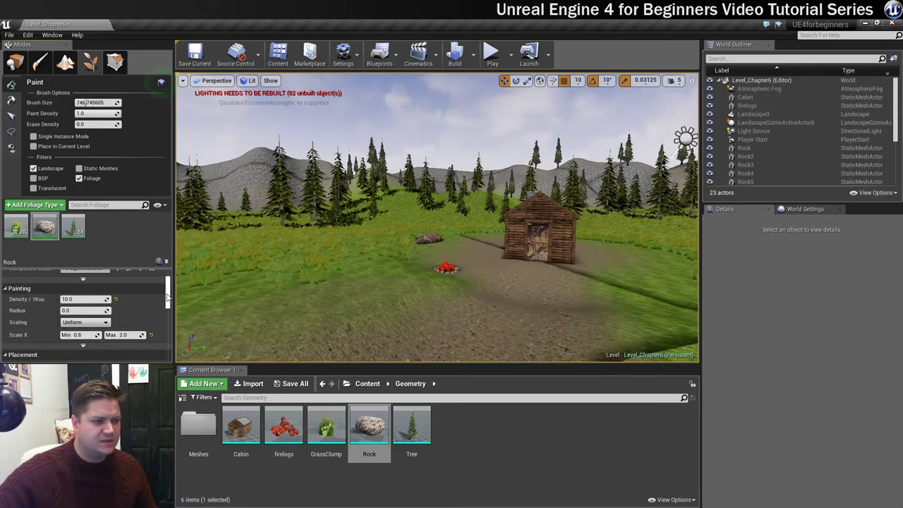
# Configure the Rock's placement with a Z offset of -200 to -50, random pitch angle 90 and maximum ground slope angle 90
pyautogui.moveTo(167, 298); pyautogui.dragTo(167, 307)
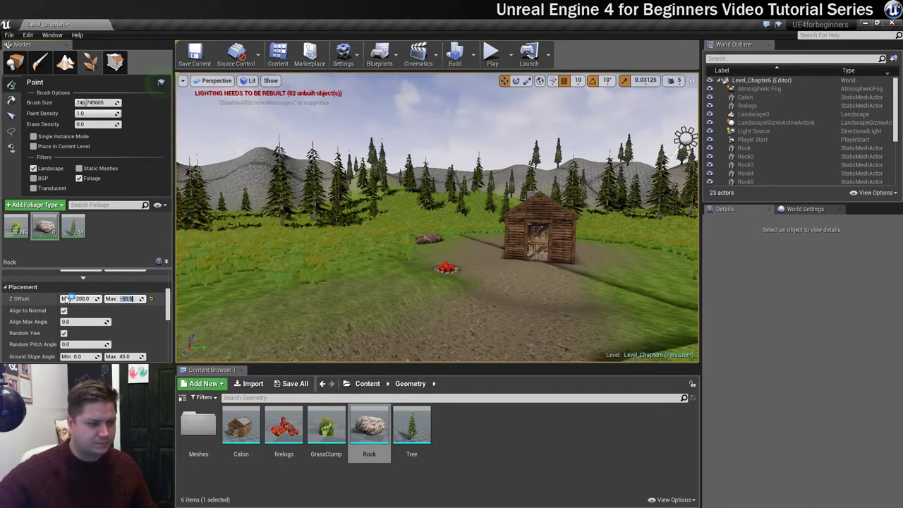
pyautogui.click(67, 311)
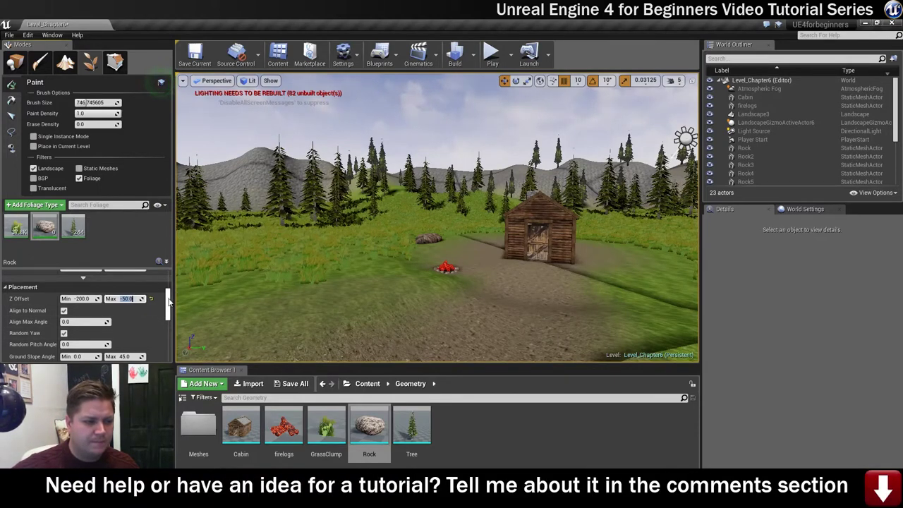
pyautogui.scroll(-2, 168, 302)
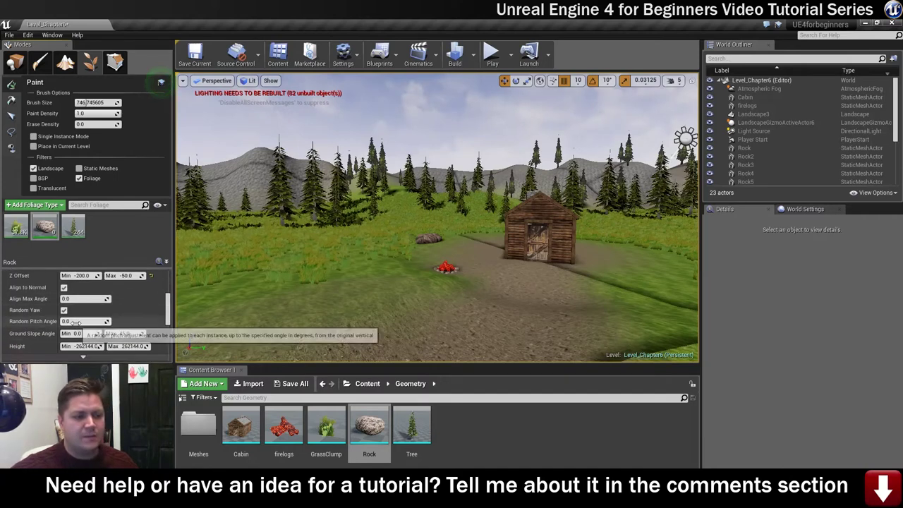
pyautogui.click(76, 321)
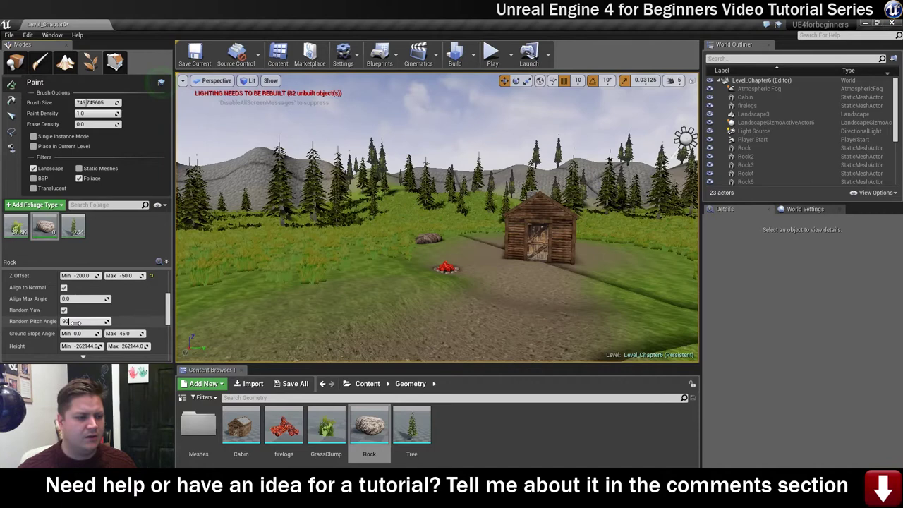
pyautogui.write('90')
pyautogui.press('Return')
pyautogui.scroll(-1, 79, 338)
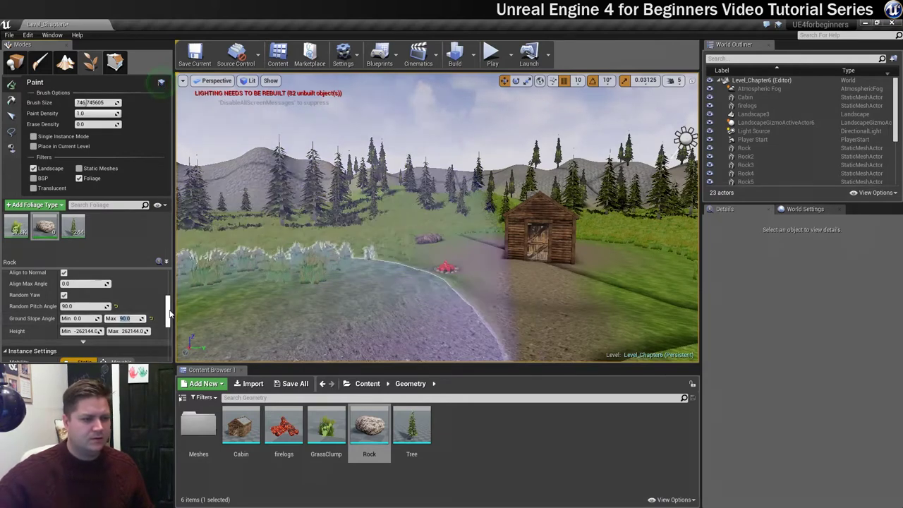
# Set the Rock foliage's collision preset to BlockAll
pyautogui.moveTo(168, 314); pyautogui.dragTo(168, 321)
pyautogui.scroll(-4, 168, 321)
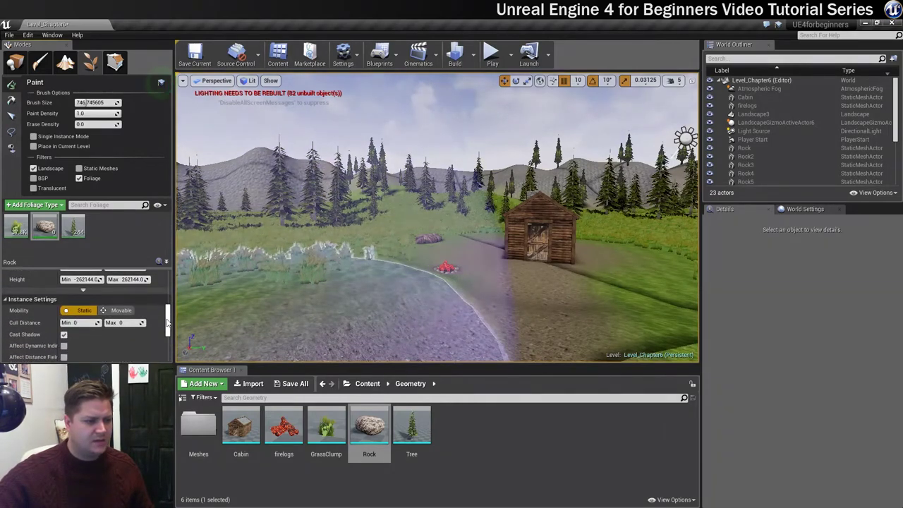
pyautogui.scroll(-3, 167, 329)
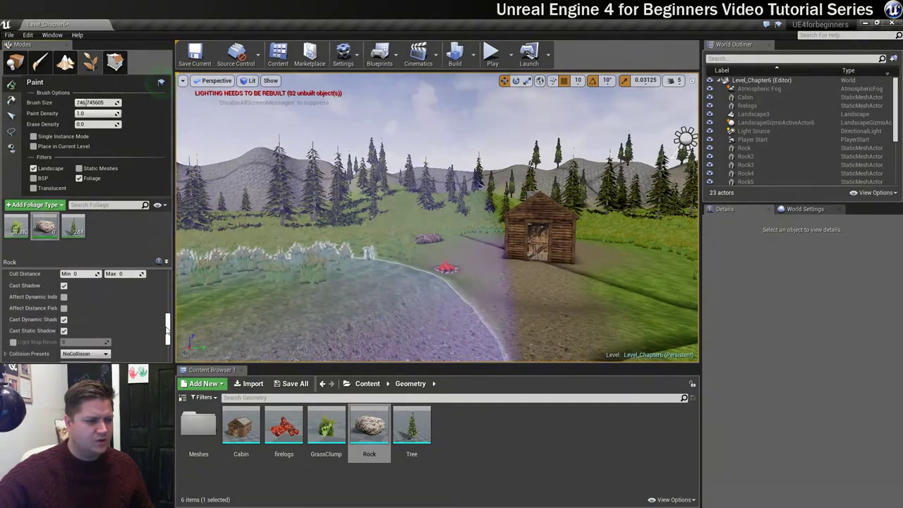
pyautogui.click(78, 323)
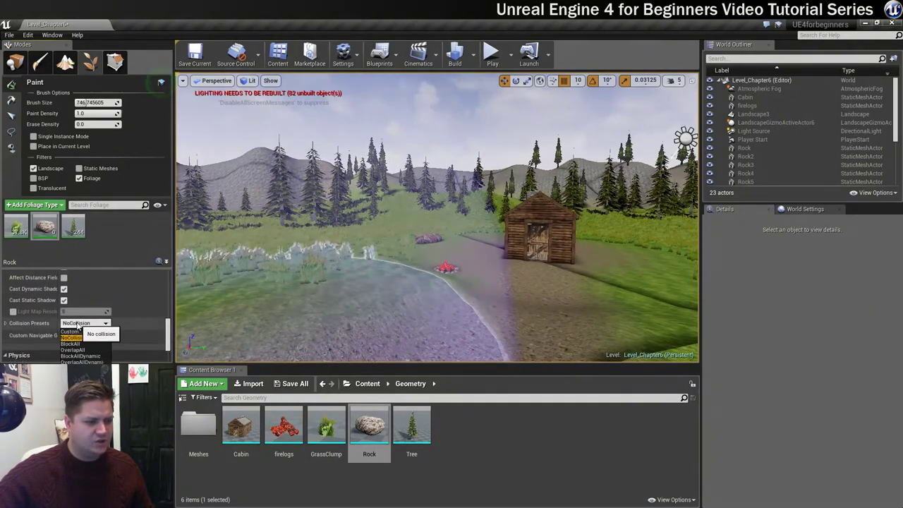
pyautogui.click(78, 343)
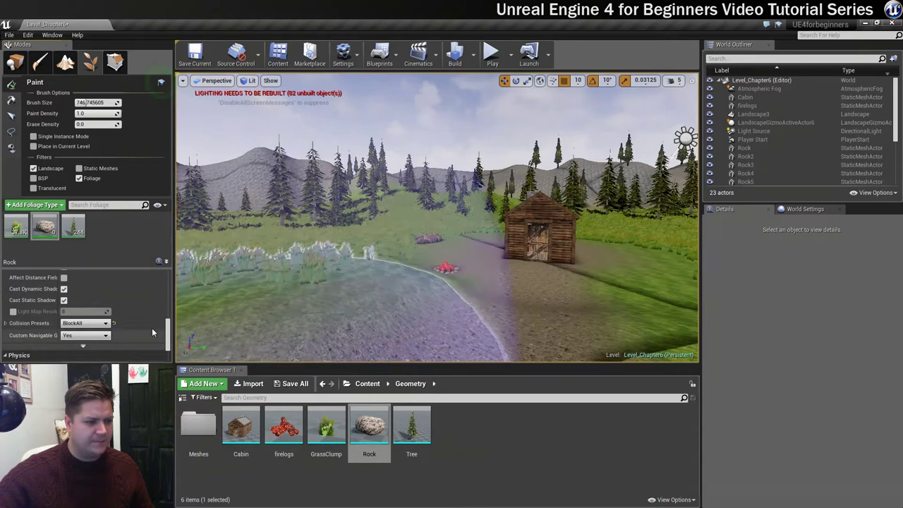
# Save all modified content, including the Level_Chapter6 map
pyautogui.moveTo(167, 328); pyautogui.dragTo(162, 273)
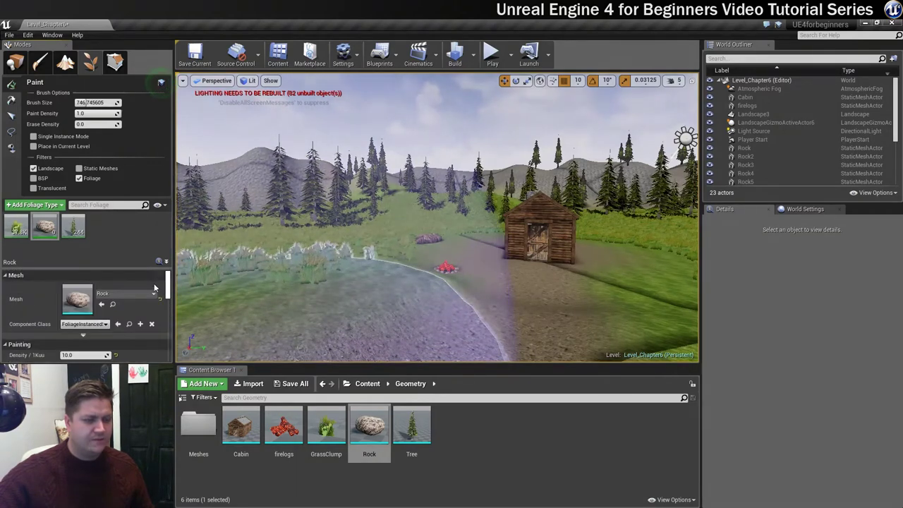
pyautogui.click(290, 385)
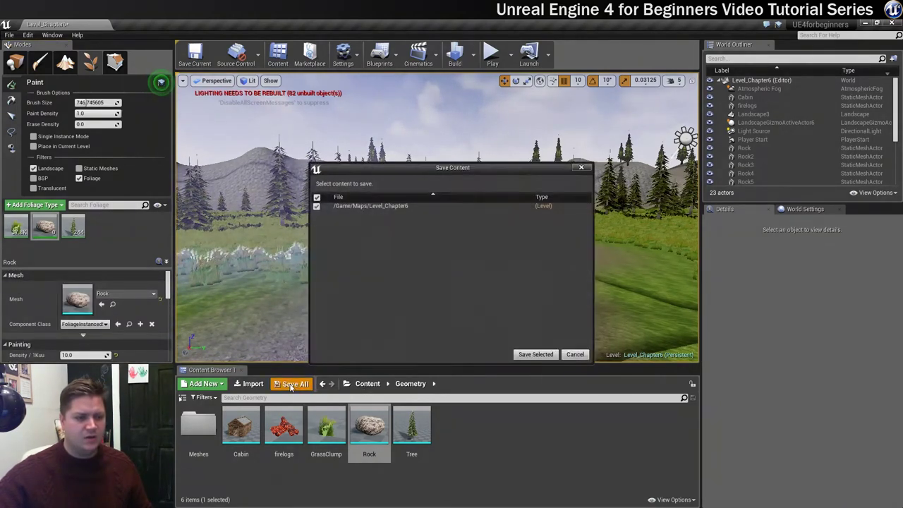
pyautogui.click(530, 354)
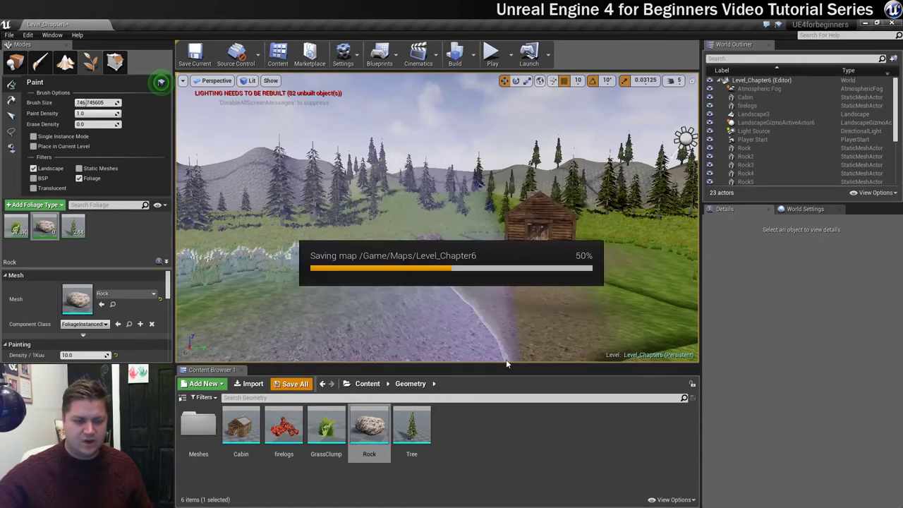
# Paint a patch of rocks on the grass beside the cabin, toward the trees
pyautogui.moveTo(515, 357)
pyautogui.mouseDown(button='right')
pyautogui.moveTo(447, 262)
pyautogui.moveTo(502, 266)
pyautogui.moveTo(557, 338)
pyautogui.moveTo(568, 340)
pyautogui.mouseUp(button='right')
pyautogui.press('w')
pyautogui.moveTo(491, 268); pyautogui.dragTo(517, 265, button='right')
pyautogui.press('d')
pyautogui.moveTo(451, 253); pyautogui.dragTo(483, 256, button='right')
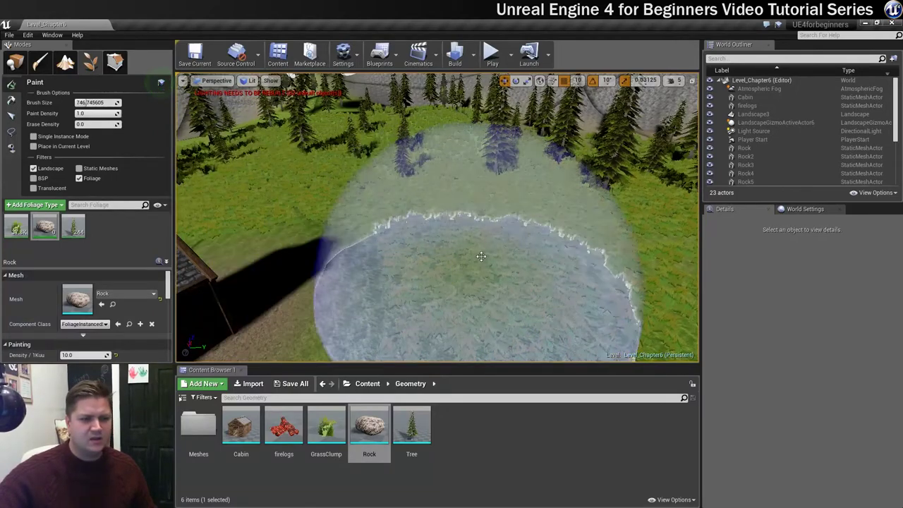
pyautogui.click(468, 243)
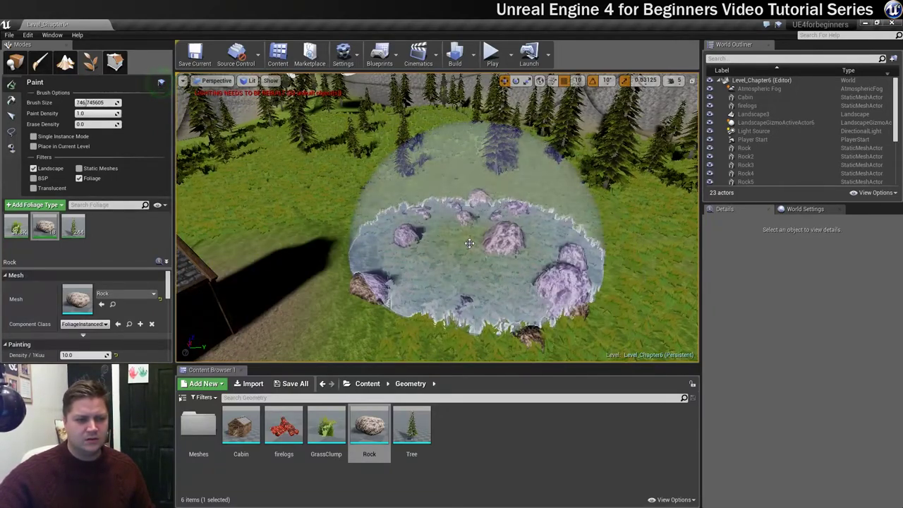
pyautogui.moveTo(468, 242); pyautogui.dragTo(469, 243, button='right')
pyautogui.moveTo(624, 302)
pyautogui.mouseDown(button='right')
pyautogui.moveTo(564, 301)
pyautogui.moveTo(570, 272)
pyautogui.moveTo(557, 254)
pyautogui.moveTo(593, 279)
pyautogui.moveTo(603, 278)
pyautogui.moveTo(607, 265)
pyautogui.mouseUp(button='right')
pyautogui.press('s')
pyautogui.press('a')
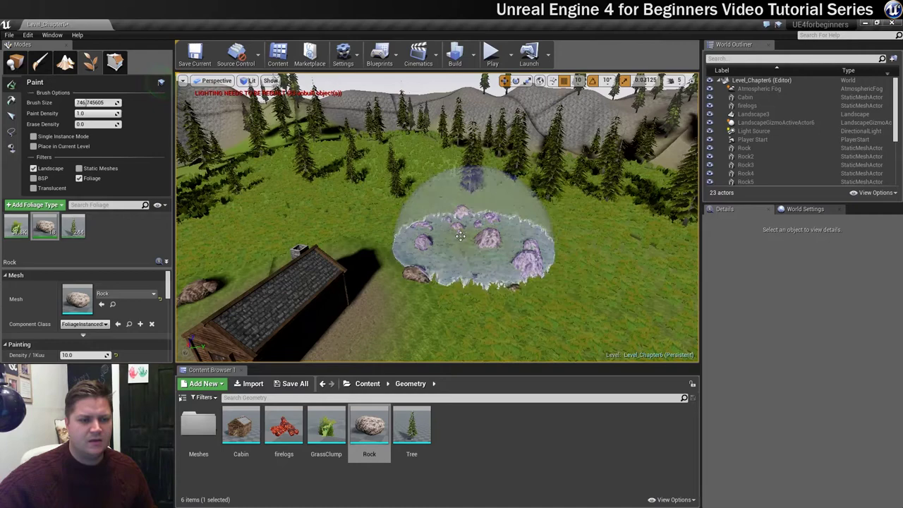
pyautogui.moveTo(476, 257)
pyautogui.mouseDown()
pyautogui.moveTo(447, 252)
pyautogui.moveTo(484, 251)
pyautogui.moveTo(463, 177)
pyautogui.moveTo(450, 222)
pyautogui.mouseUp()
pyautogui.hotkey('ctrl', 'z')
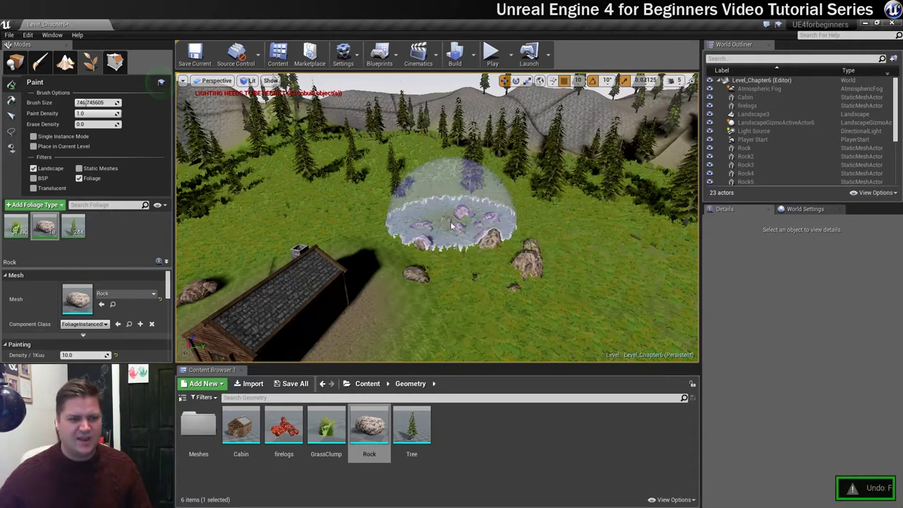
# Paint a band of rocks along the foot of the grey mountain slope
pyautogui.press('a')
pyautogui.moveTo(406, 196)
pyautogui.mouseDown(button='right')
pyautogui.moveTo(391, 189)
pyautogui.moveTo(417, 194)
pyautogui.moveTo(378, 156)
pyautogui.moveTo(423, 204)
pyautogui.moveTo(478, 228)
pyautogui.mouseUp(button='right')
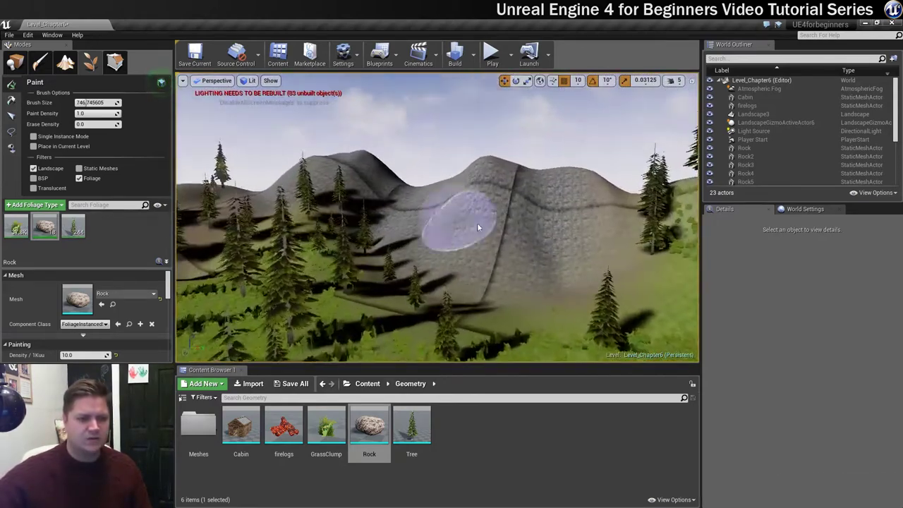
pyautogui.moveTo(595, 260)
pyautogui.mouseDown()
pyautogui.moveTo(576, 284)
pyautogui.moveTo(497, 296)
pyautogui.moveTo(480, 289)
pyautogui.mouseUp()
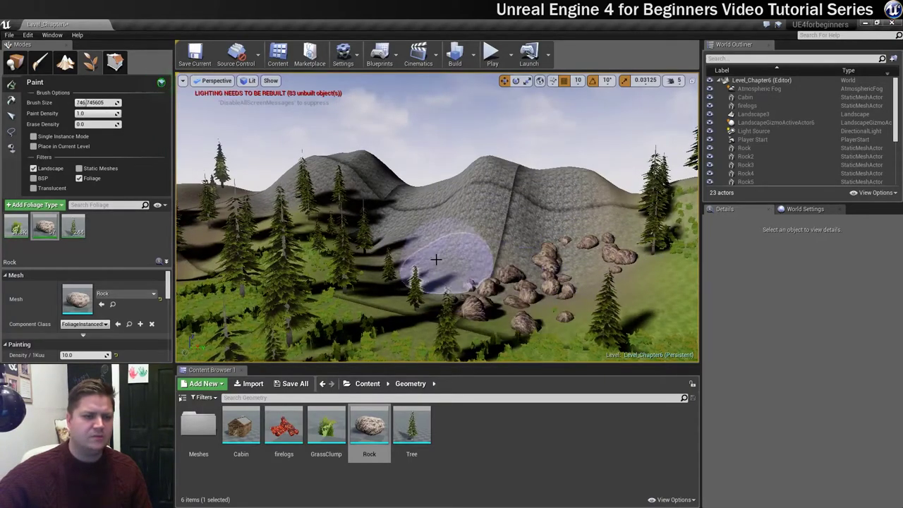
# Reduce the foliage brush size to about 347 for painting between the trees at the wooded hills
pyautogui.moveTo(389, 262); pyautogui.dragTo(317, 262, button='right')
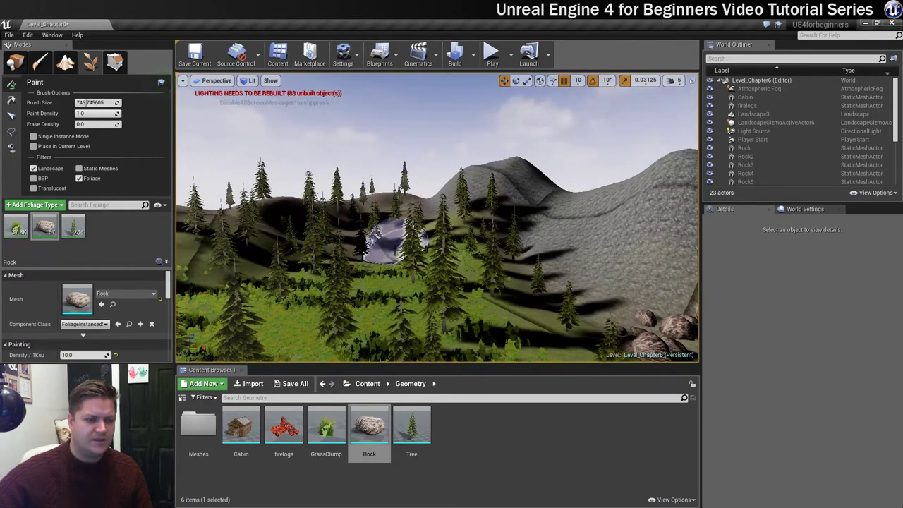
pyautogui.moveTo(389, 255); pyautogui.dragTo(395, 254, button='right')
pyautogui.press('w')
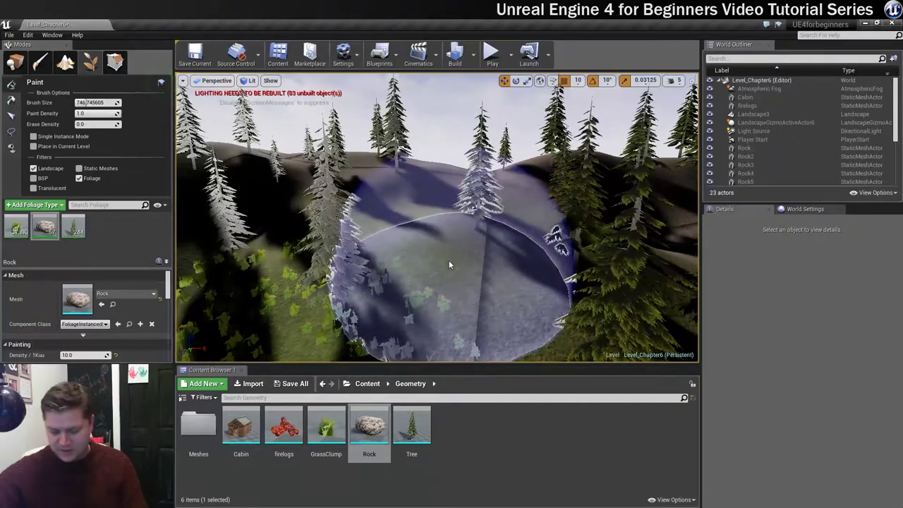
pyautogui.press('[')
pyautogui.press('[')
pyautogui.press('[')
pyautogui.press('[')
pyautogui.press('[')
pyautogui.press('[')
pyautogui.press('[')
pyautogui.press('[')
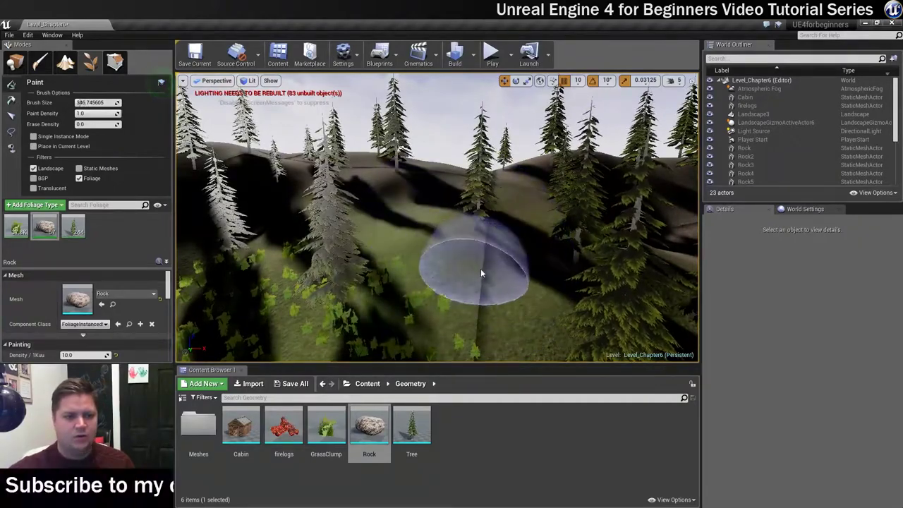
# Paint small clusters of rocks in the clearing between the trees below the hills
pyautogui.click(480, 272)
pyautogui.click(397, 212)
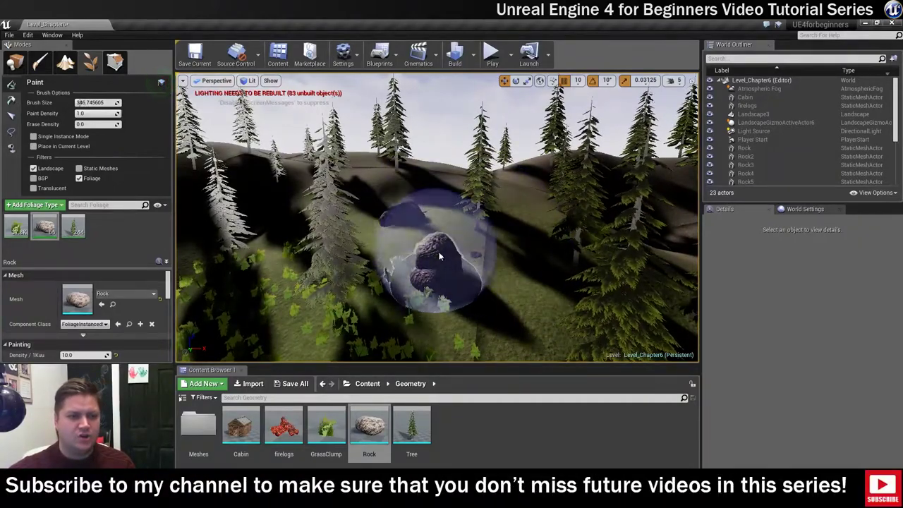
pyautogui.click(491, 285)
# Paint a small rock cluster on the shaded hillside near the trees, undoing the first attempt and painting it again
pyautogui.moveTo(393, 215)
pyautogui.mouseDown(button='right')
pyautogui.moveTo(196, 213)
pyautogui.moveTo(194, 169)
pyautogui.moveTo(191, 201)
pyautogui.mouseUp(button='right')
pyautogui.moveTo(493, 208); pyautogui.dragTo(564, 204, button='right')
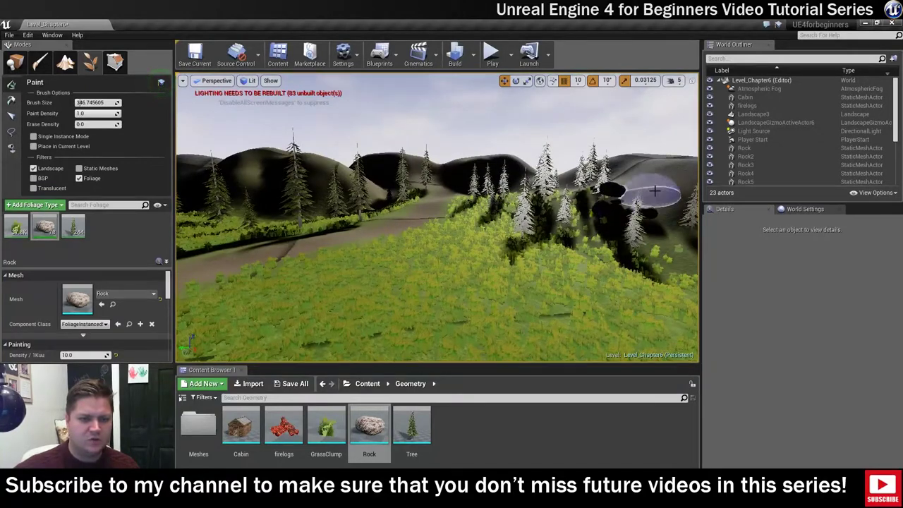
pyautogui.moveTo(654, 191)
pyautogui.mouseDown(button='right')
pyautogui.moveTo(636, 201)
pyautogui.moveTo(656, 201)
pyautogui.moveTo(625, 206)
pyautogui.moveTo(626, 225)
pyautogui.mouseUp(button='right')
pyautogui.click(531, 211)
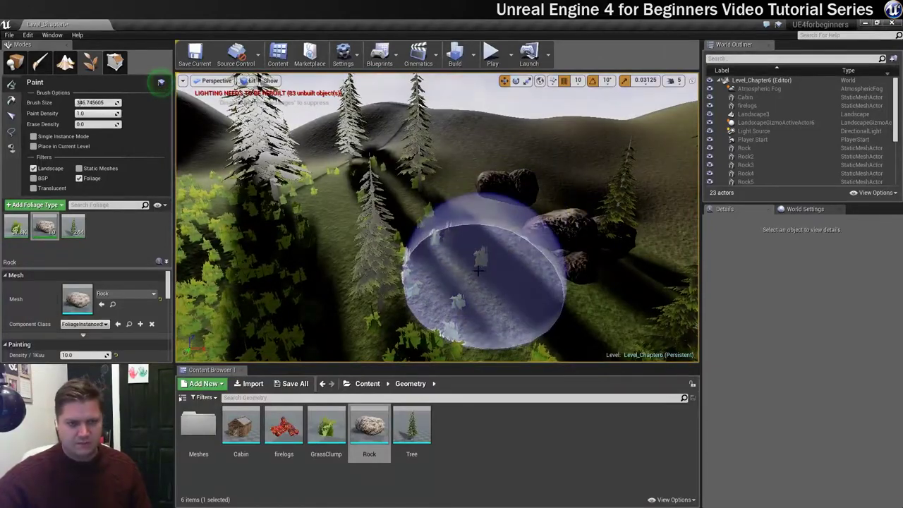
pyautogui.hotkey('ctrl', 'z')
pyautogui.click(497, 238)
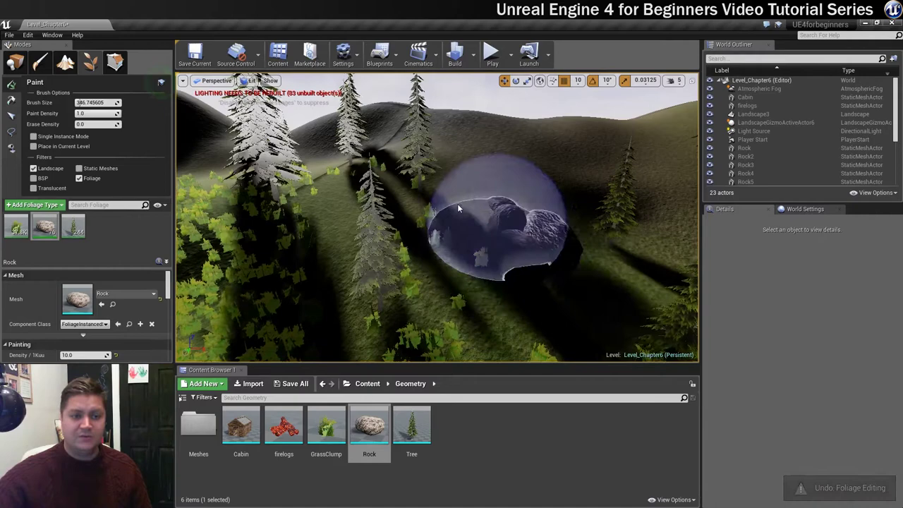
# Increase the foliage brush size to about 747 for the open grass field
pyautogui.press('s')
pyautogui.moveTo(457, 208); pyautogui.dragTo(339, 194, button='right')
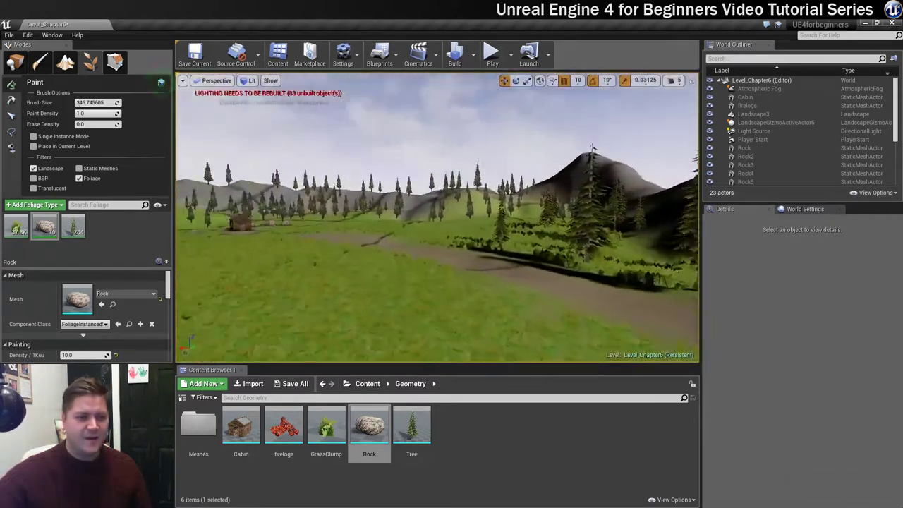
pyautogui.moveTo(435, 218); pyautogui.dragTo(363, 216, button='right')
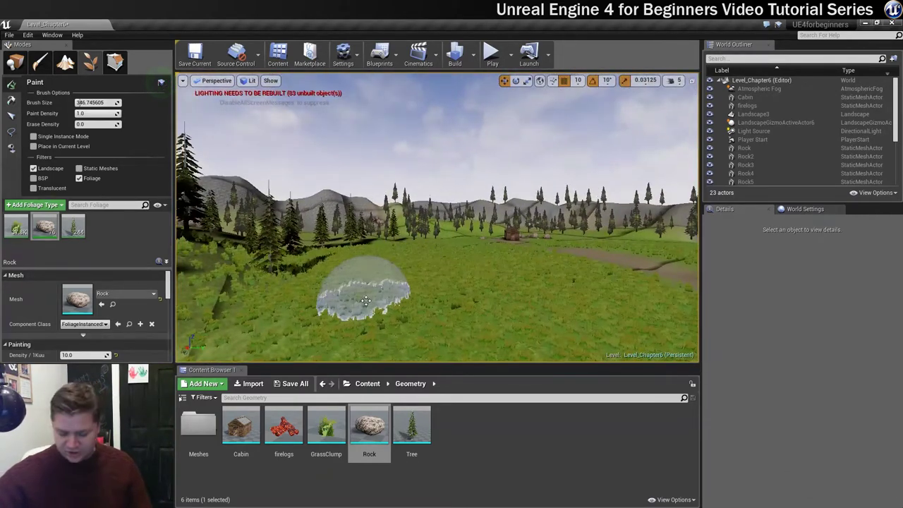
pyautogui.press(']')
pyautogui.press(']')
pyautogui.press(']')
pyautogui.press(']')
pyautogui.press(']')
pyautogui.press(']')
pyautogui.press(']')
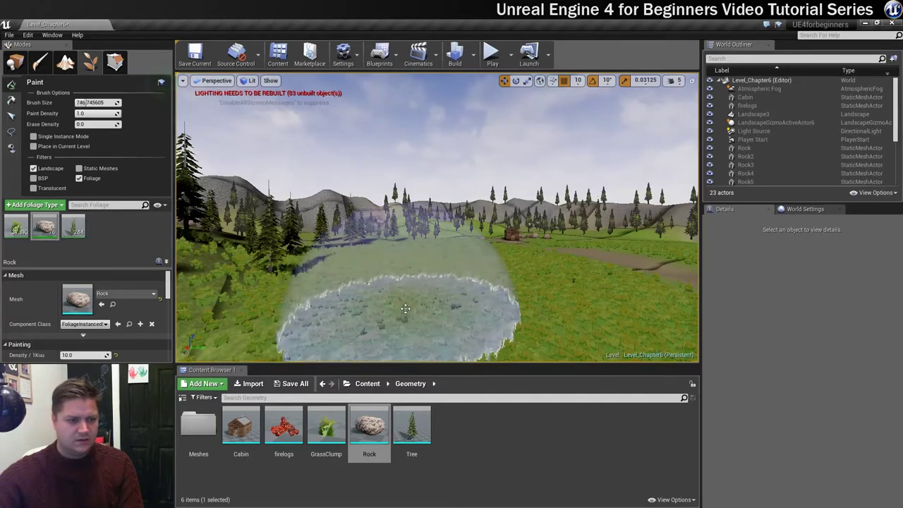
# Paint a rock cluster in the open grass field
pyautogui.click(396, 301)
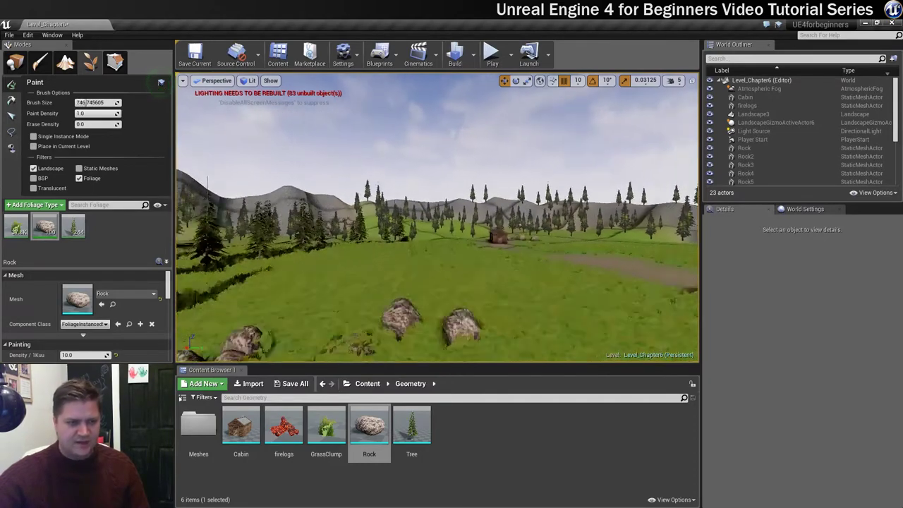
pyautogui.press('w')
pyautogui.moveTo(437, 217); pyautogui.dragTo(392, 277, button='right')
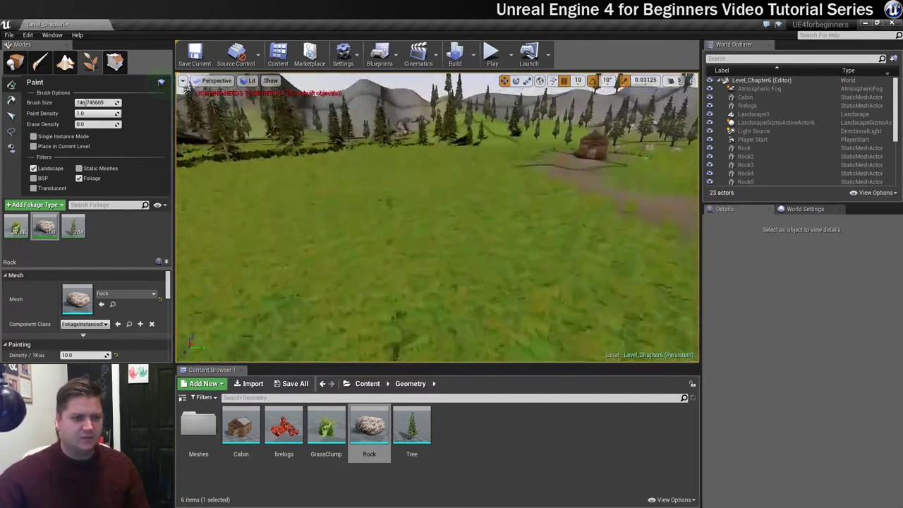
# Paint rock clusters on the grey mountain slopes beyond the wooded hills
pyautogui.press('e')
pyautogui.moveTo(480, 237)
pyautogui.mouseDown(button='right')
pyautogui.moveTo(502, 223)
pyautogui.moveTo(472, 265)
pyautogui.moveTo(433, 228)
pyautogui.mouseUp(button='right')
pyautogui.press('w')
pyautogui.moveTo(292, 232); pyautogui.dragTo(321, 234, button='right')
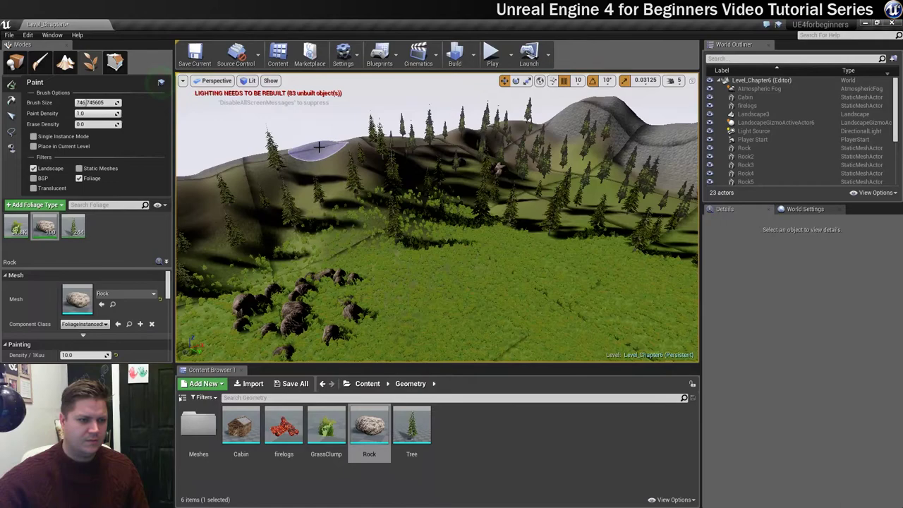
pyautogui.moveTo(412, 220); pyautogui.dragTo(494, 220, button='right')
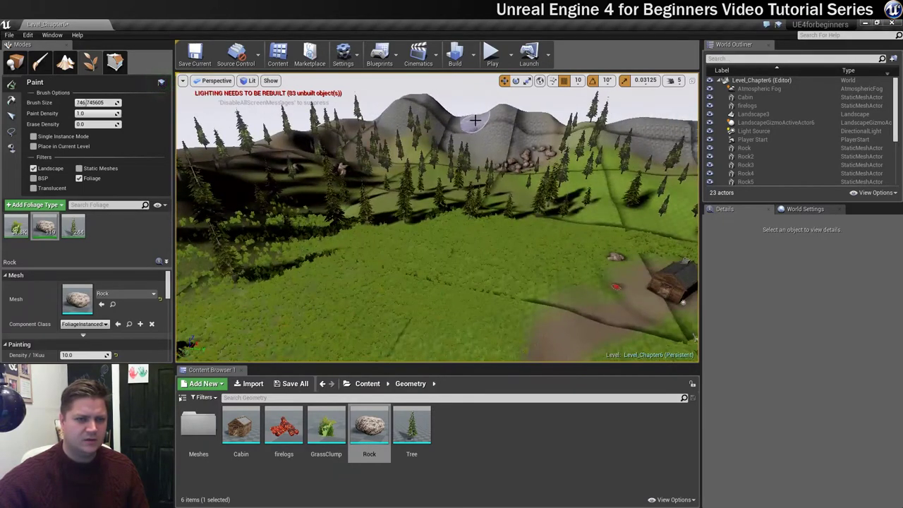
pyautogui.click(489, 139)
pyautogui.moveTo(489, 137); pyautogui.dragTo(536, 131)
pyautogui.moveTo(449, 117); pyautogui.dragTo(519, 150)
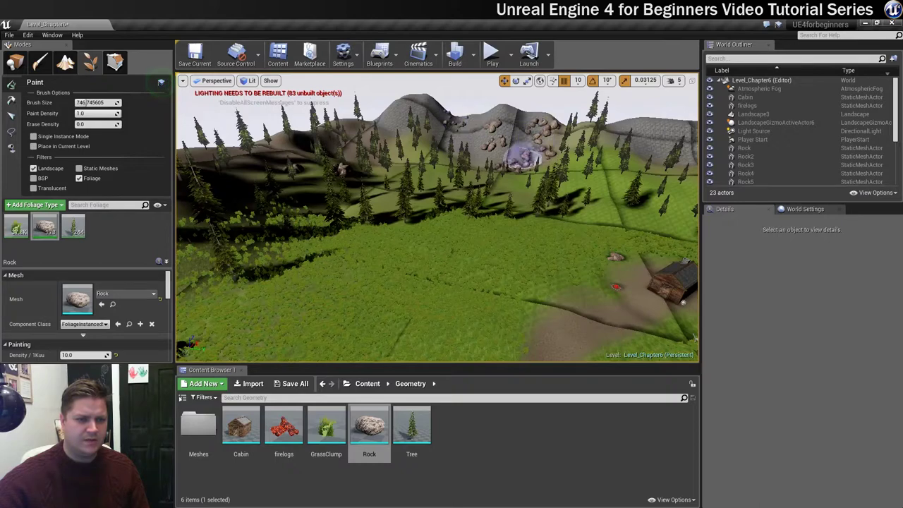
# Paint a band of rocks along the grey mountainside behind the cabin
pyautogui.moveTo(520, 149); pyautogui.dragTo(550, 146, button='right')
pyautogui.moveTo(487, 182); pyautogui.dragTo(523, 164, button='right')
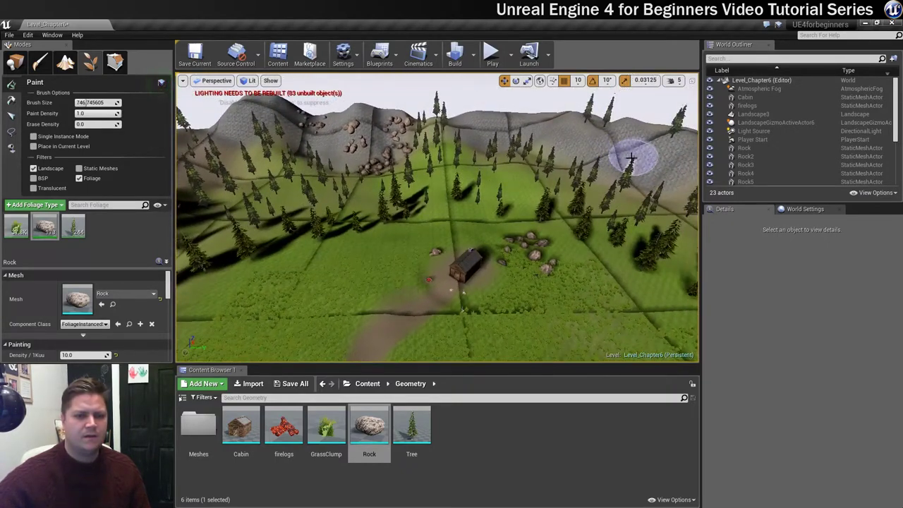
pyautogui.moveTo(636, 150)
pyautogui.mouseDown()
pyautogui.moveTo(574, 151)
pyautogui.moveTo(483, 134)
pyautogui.moveTo(460, 171)
pyautogui.mouseUp()
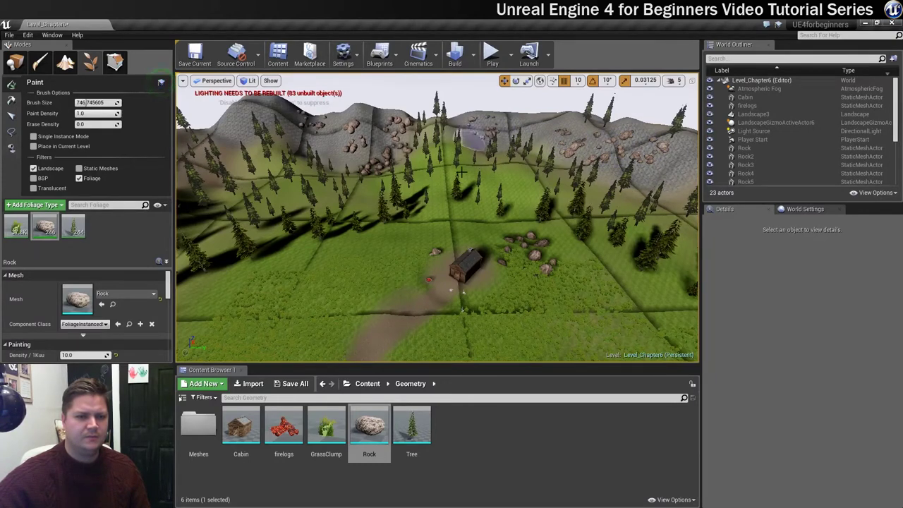
# Reduce the foliage brush size to about 447 and paint rocks between the trees behind the cabin and on the adjoining grey hillside
pyautogui.click(516, 189)
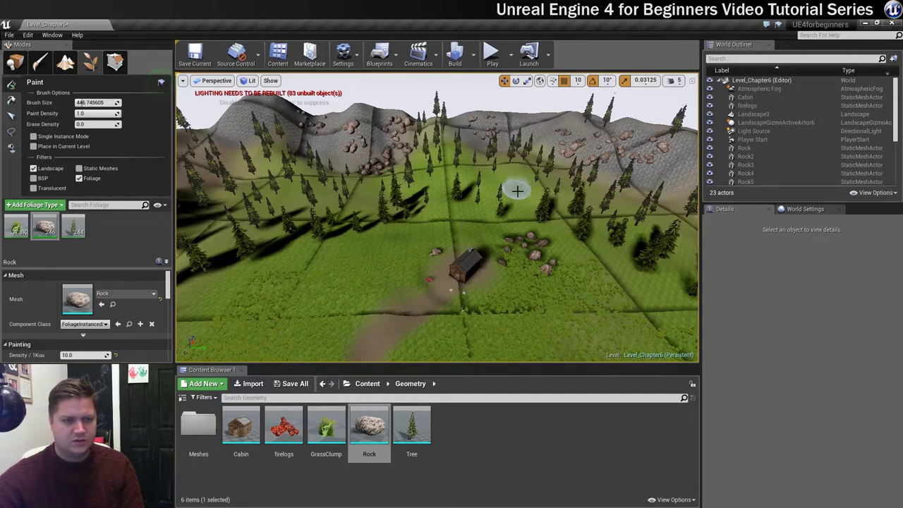
pyautogui.click(440, 217)
pyautogui.moveTo(468, 224); pyautogui.dragTo(513, 223, button='right')
pyautogui.moveTo(409, 212); pyautogui.dragTo(426, 219, button='right')
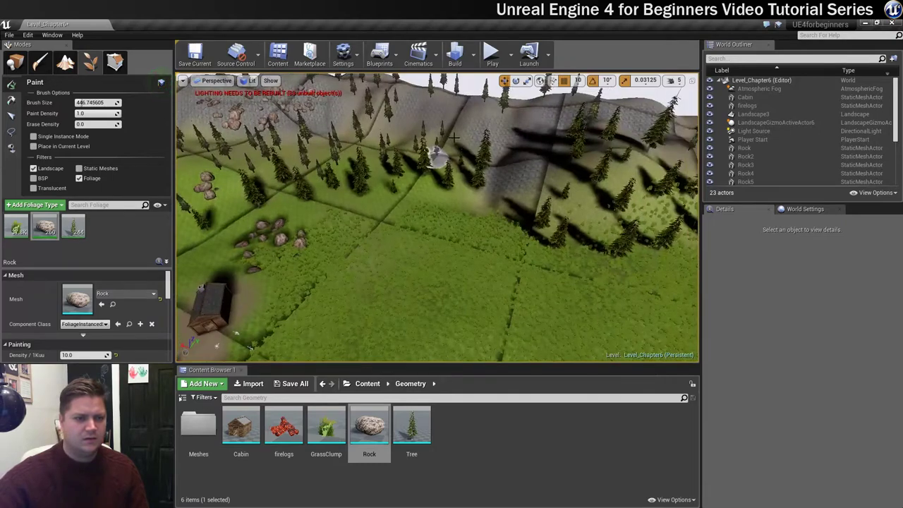
pyautogui.moveTo(414, 114)
pyautogui.mouseDown()
pyautogui.moveTo(488, 128)
pyautogui.moveTo(513, 152)
pyautogui.moveTo(515, 171)
pyautogui.mouseUp()
# Paint rocks on the shaded slopes of the tall dark mountain and along its lower ridge
pyautogui.moveTo(535, 173); pyautogui.dragTo(566, 175, button='right')
pyautogui.moveTo(405, 238); pyautogui.dragTo(423, 197, button='right')
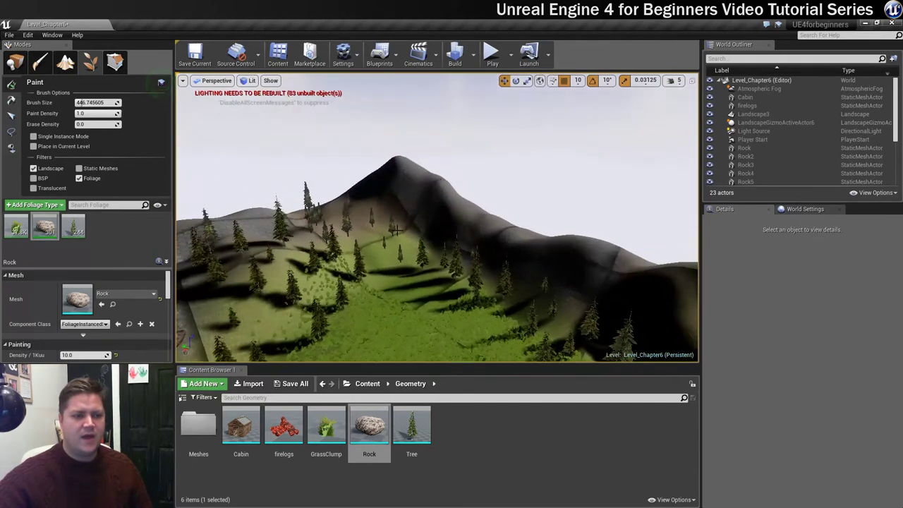
pyautogui.moveTo(367, 202)
pyautogui.mouseDown()
pyautogui.moveTo(413, 196)
pyautogui.moveTo(444, 213)
pyautogui.mouseUp()
pyautogui.moveTo(541, 262)
pyautogui.mouseDown()
pyautogui.moveTo(581, 267)
pyautogui.moveTo(578, 279)
pyautogui.mouseUp()
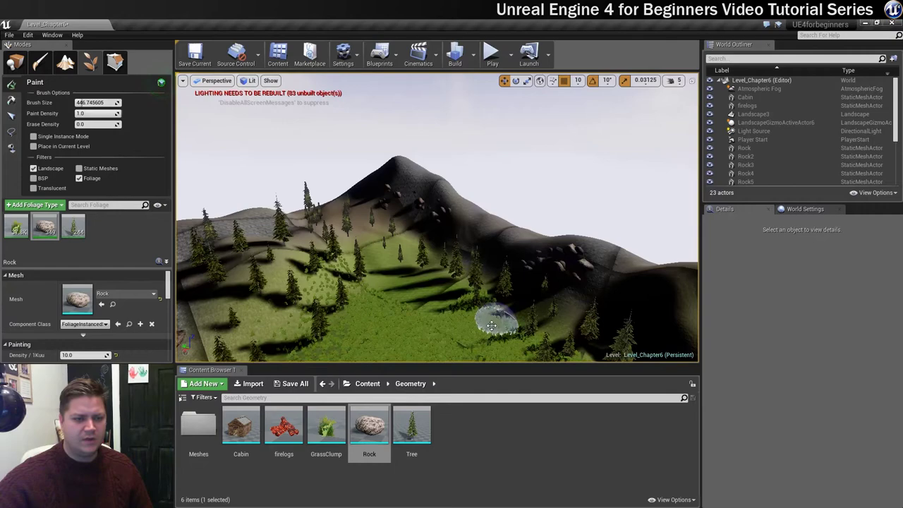
# Paint small rock clusters in the grass and between the trees around the cabin
pyautogui.moveTo(496, 319)
pyautogui.mouseDown(button='right')
pyautogui.moveTo(416, 304)
pyautogui.moveTo(367, 304)
pyautogui.moveTo(359, 312)
pyautogui.moveTo(399, 273)
pyautogui.mouseUp(button='right')
pyautogui.click(454, 243)
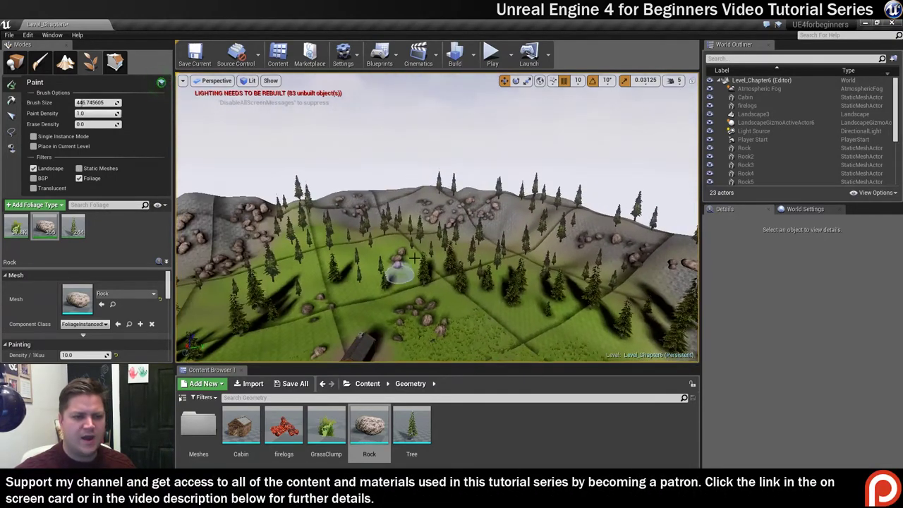
pyautogui.moveTo(416, 237); pyautogui.dragTo(444, 290, button='right')
pyautogui.moveTo(450, 309); pyautogui.dragTo(389, 306)
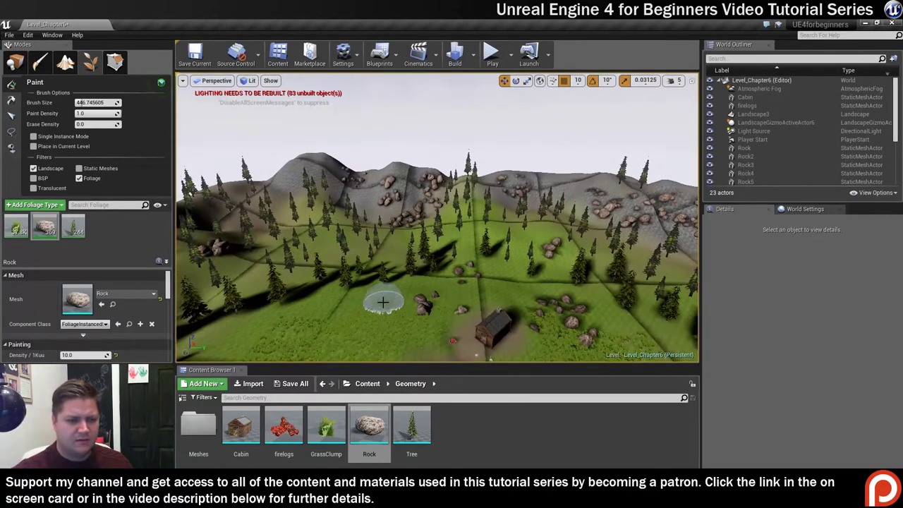
pyautogui.click(503, 282)
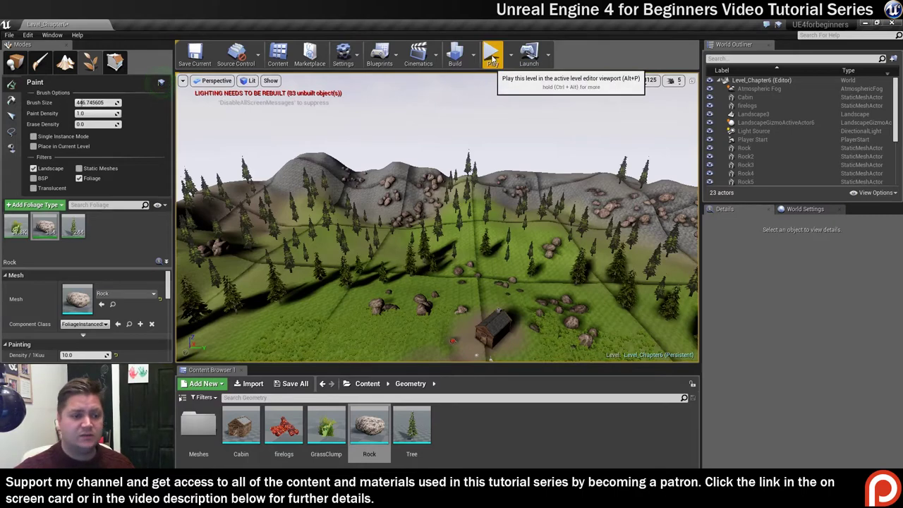
# Save all unsaved content, including the Level_Chapter6 map
pyautogui.click(290, 385)
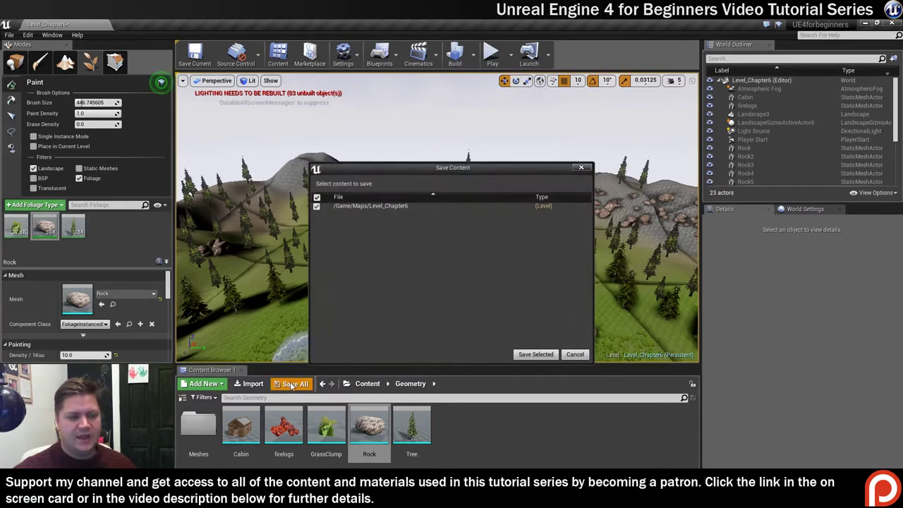
pyautogui.click(531, 355)
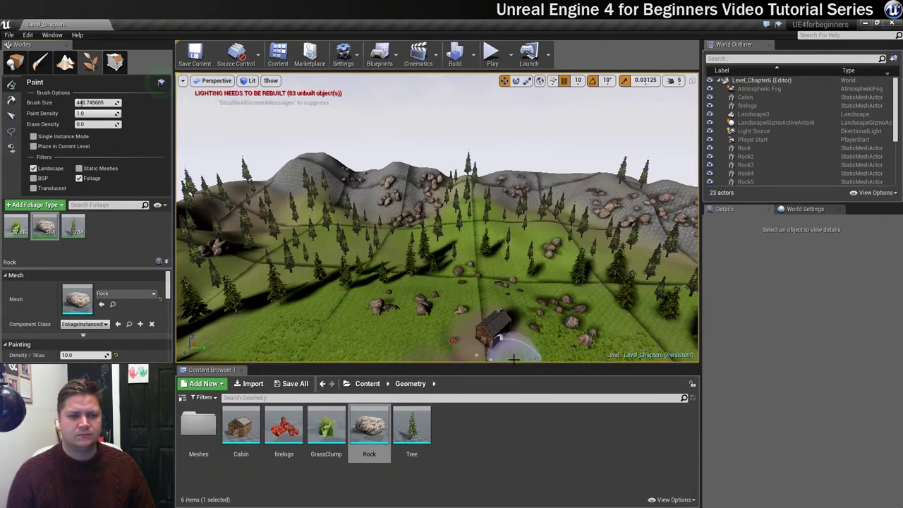
# Play the level and walk around the cabin, rock clusters and grass field to examine the painted foliage from ground level
pyautogui.click(492, 57)
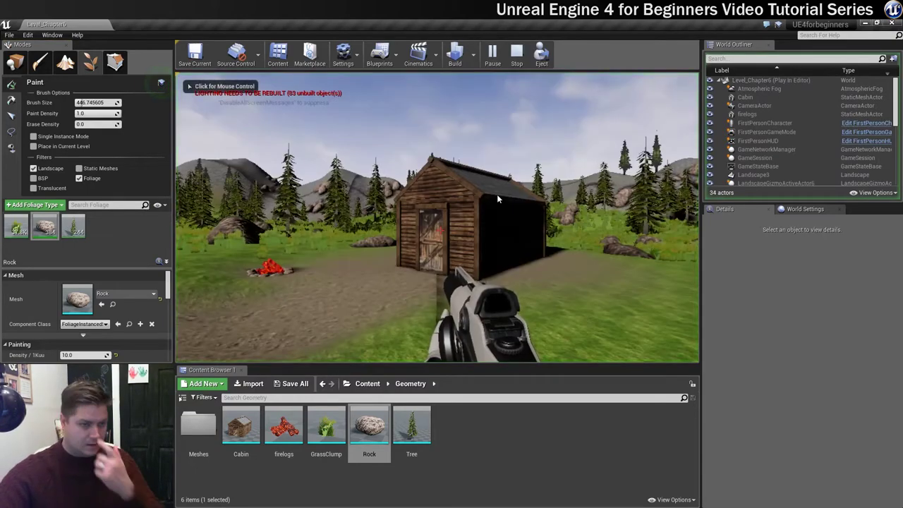
pyautogui.press('w')
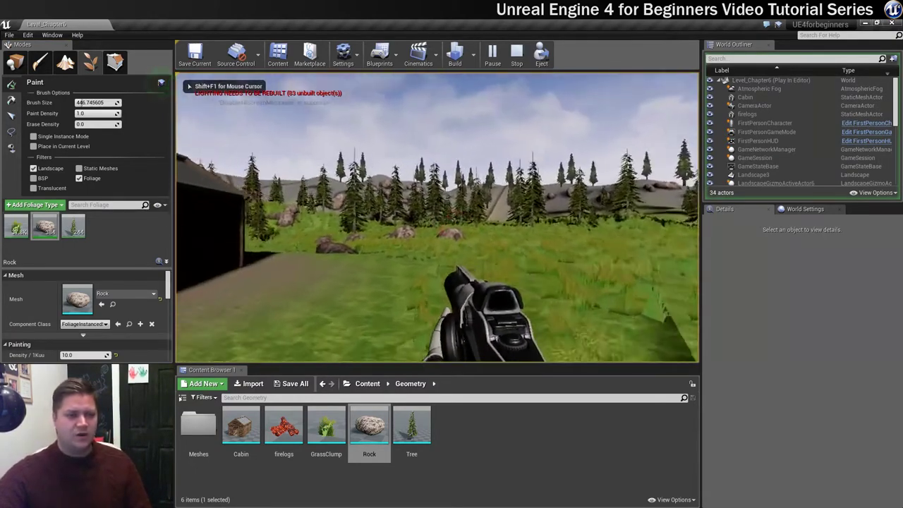
pyautogui.press('w')
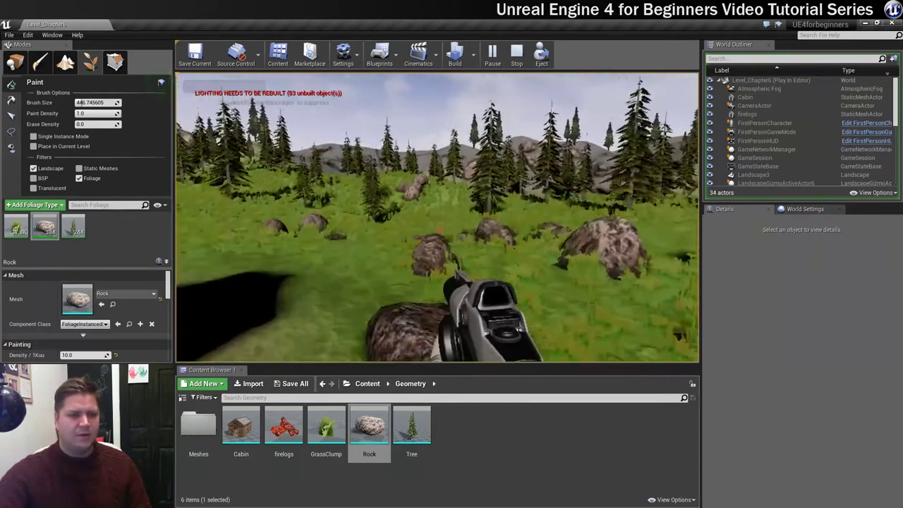
pyautogui.press('w')
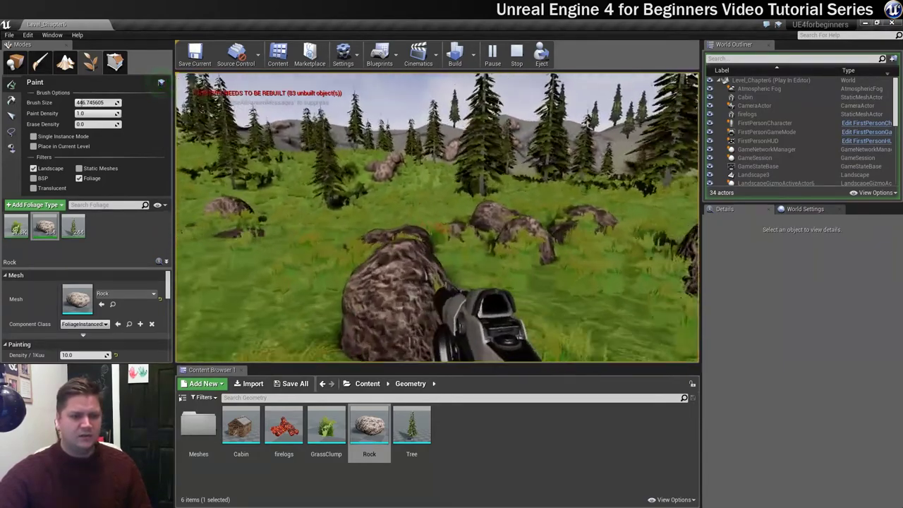
pyautogui.press('w')
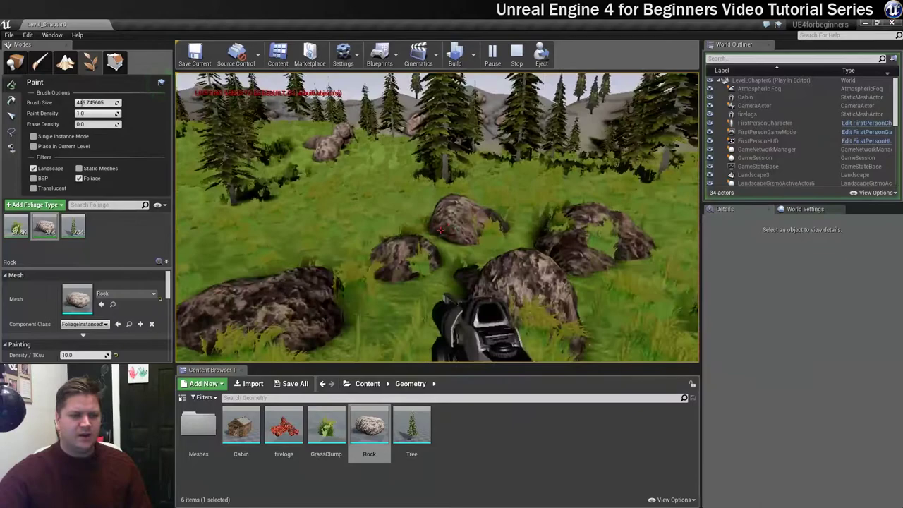
pyautogui.press('w')
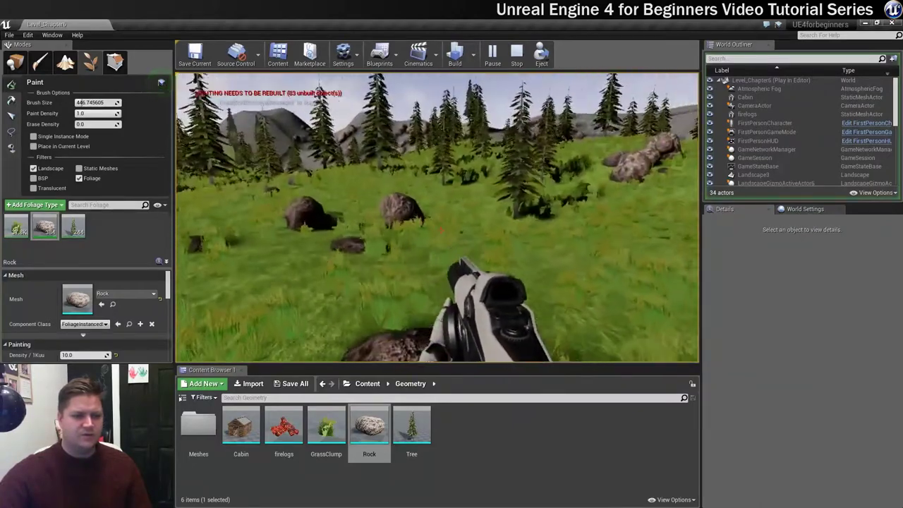
pyautogui.press('w')
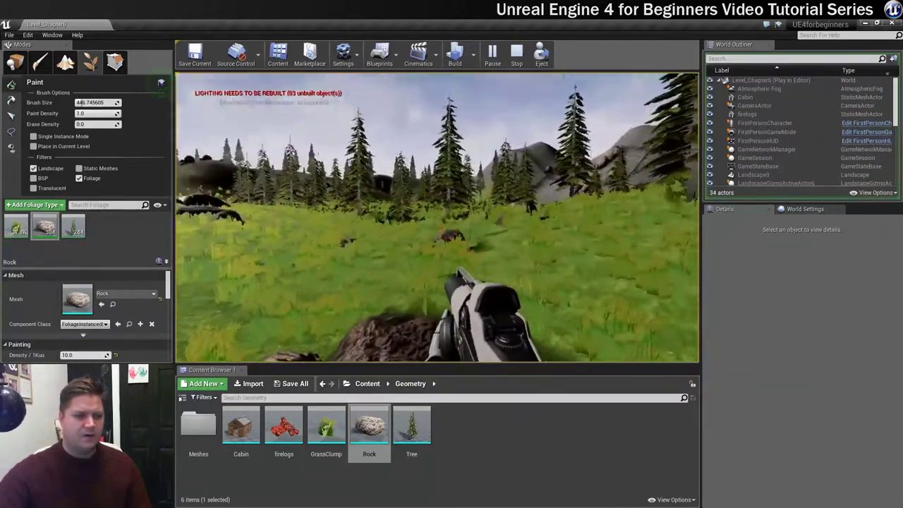
pyautogui.press('w')
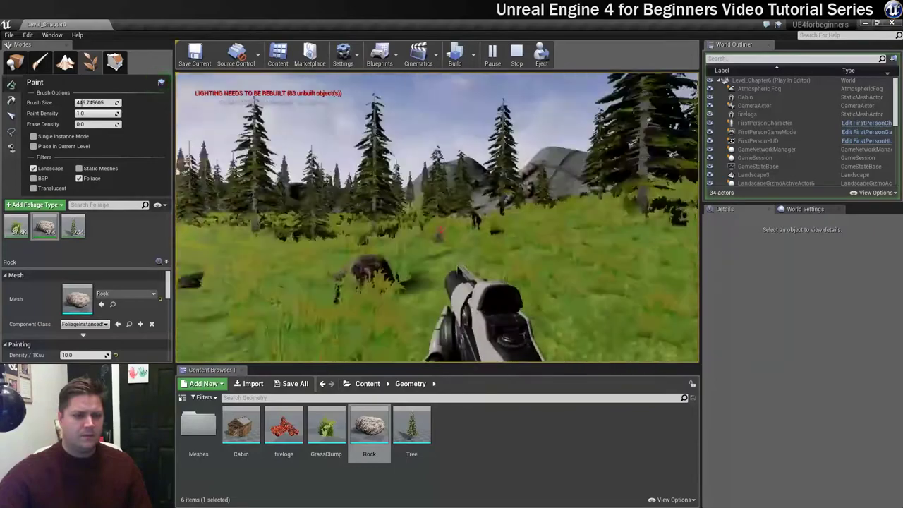
pyautogui.press('w')
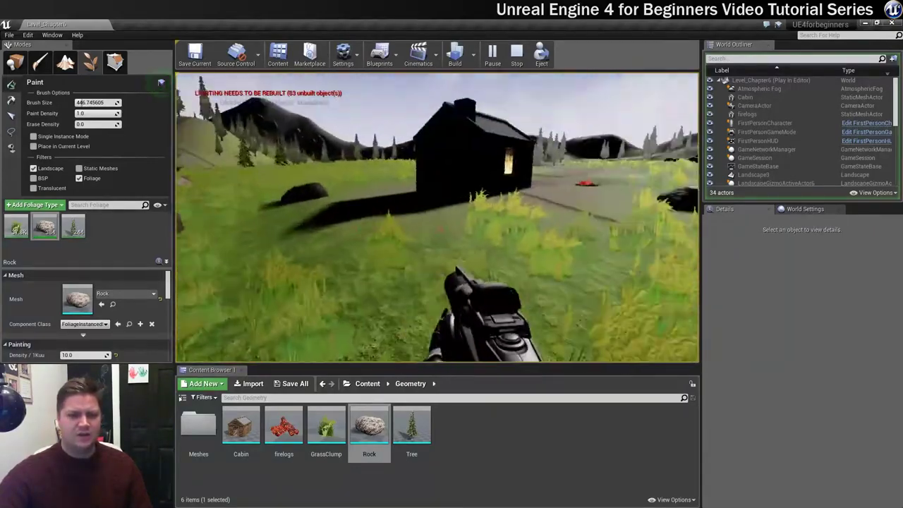
pyautogui.press('w')
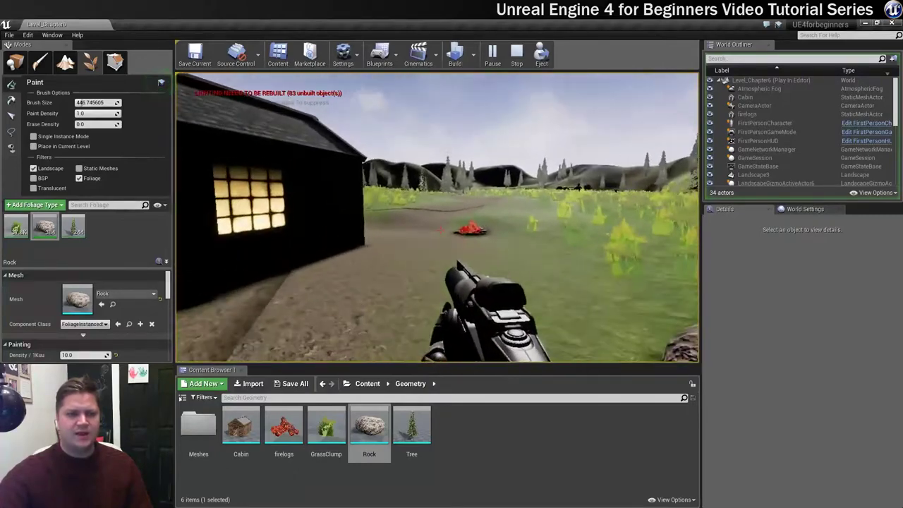
pyautogui.press('w')
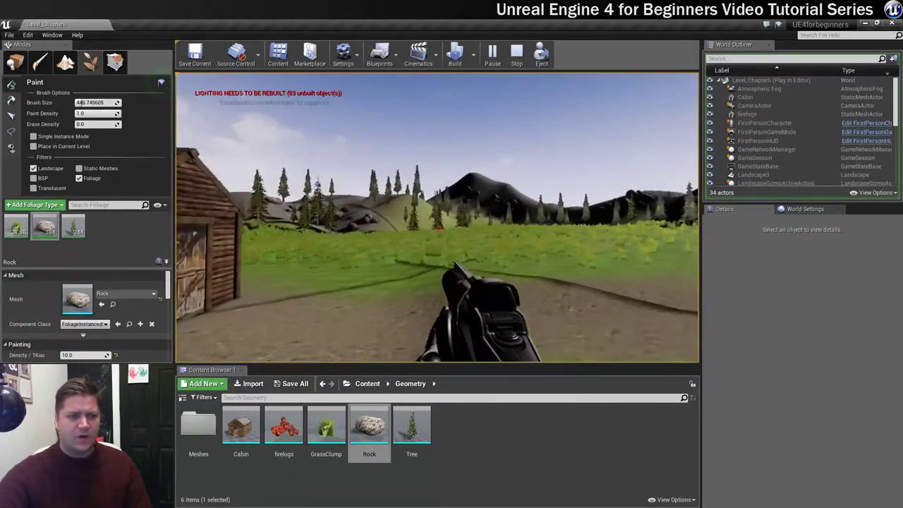
pyautogui.press('w')
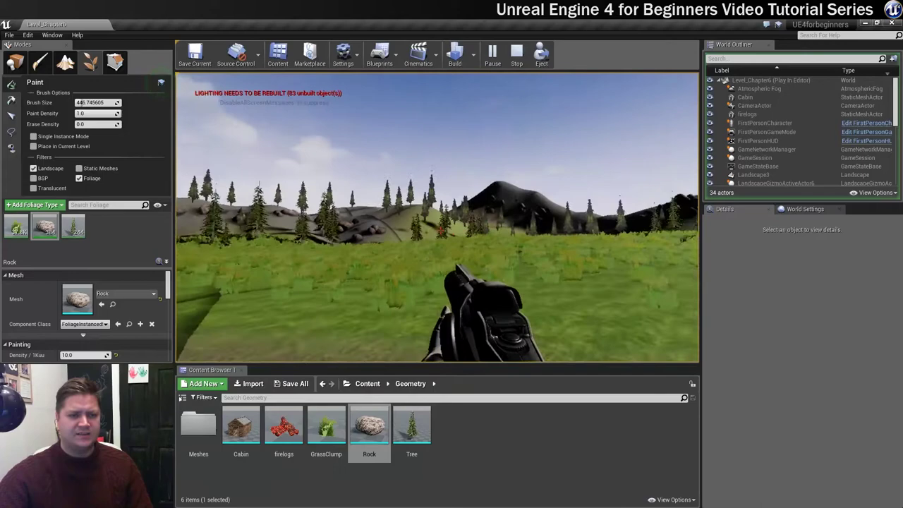
pyautogui.press('s')
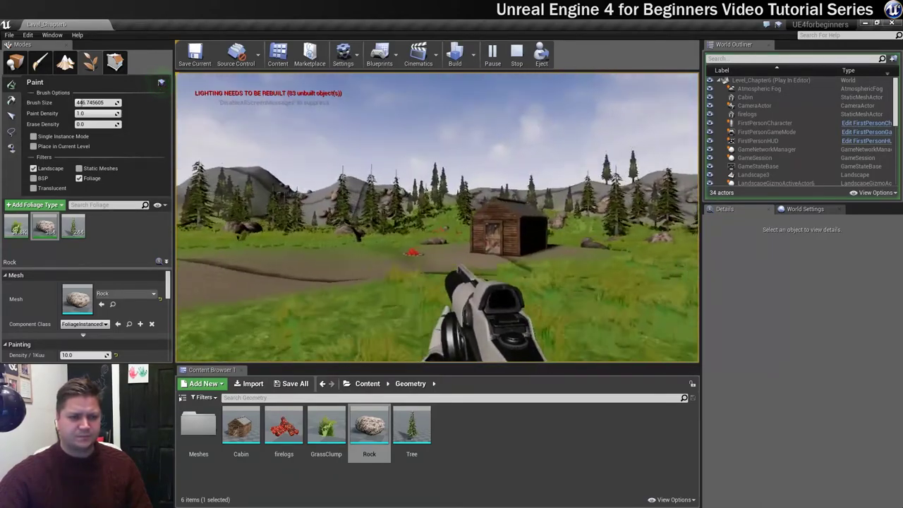
pyautogui.press('d')
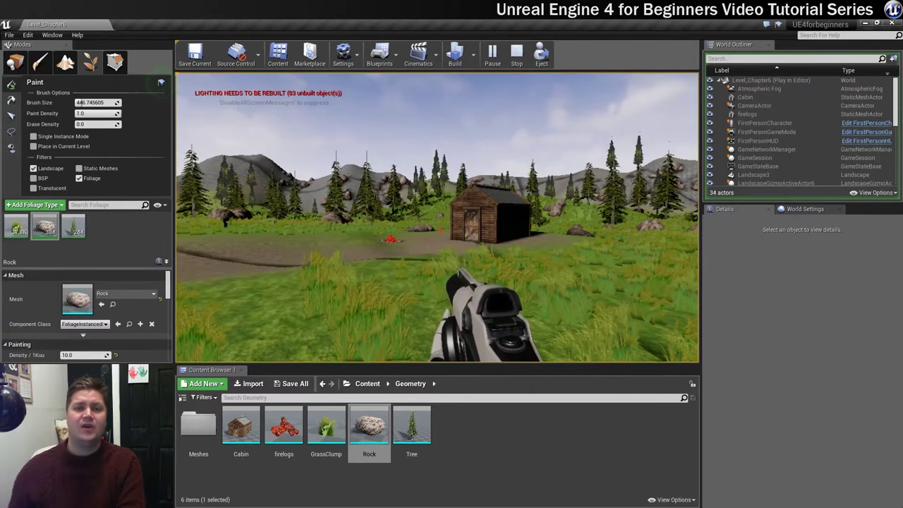
pyautogui.click(161, 82)
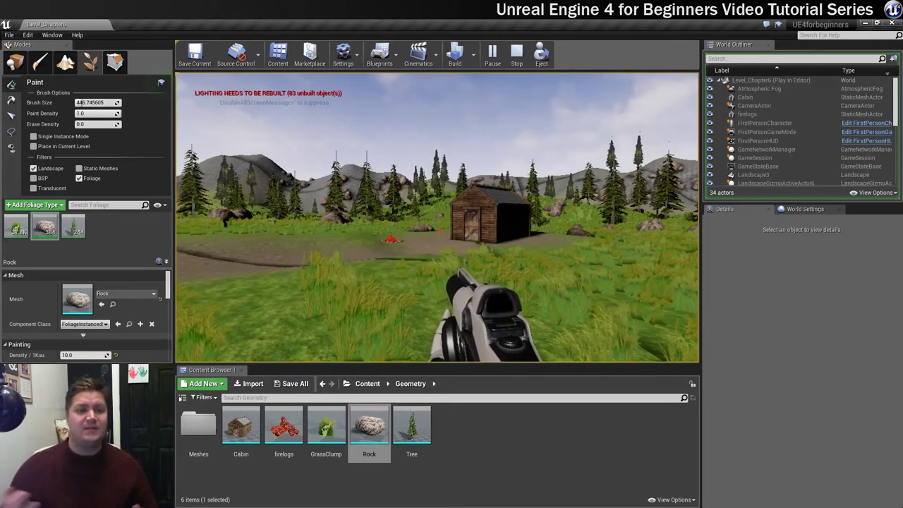
pyautogui.click(161, 82)
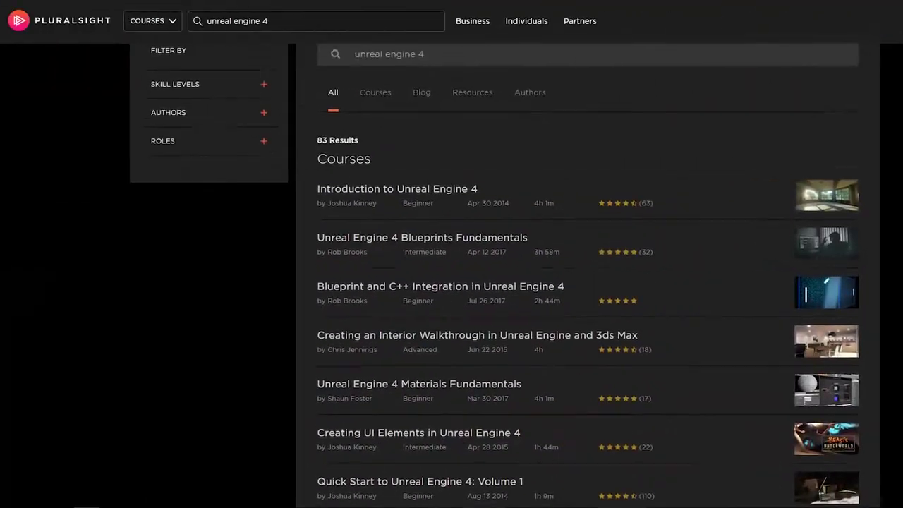
# Switch to the Pluralsight website and look through the course results for "unreal engine 4"
pyautogui.scroll(-1, 586, 275)
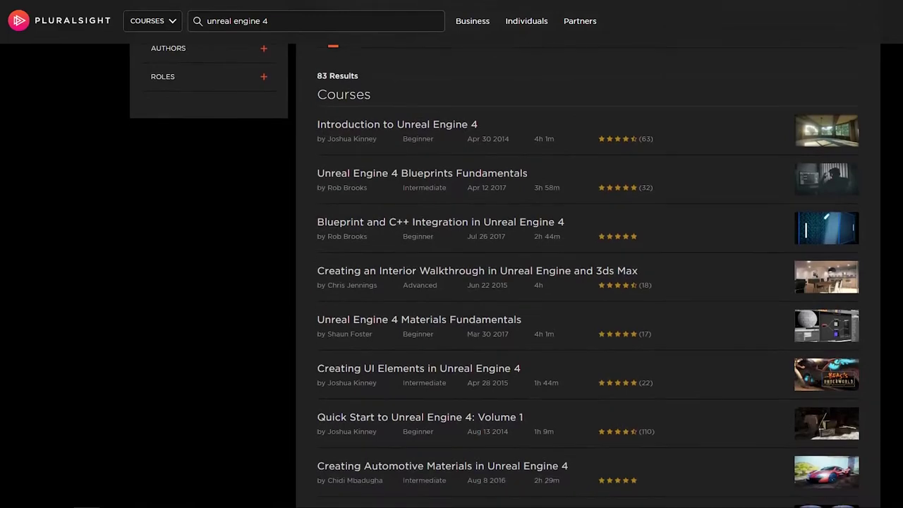
pyautogui.scroll(-2, 494, 282)
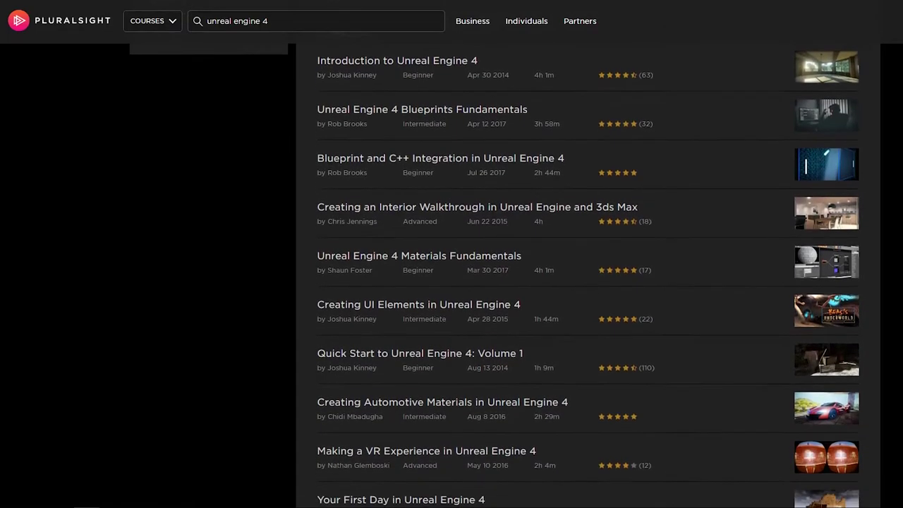
pyautogui.scroll(-2, 493, 282)
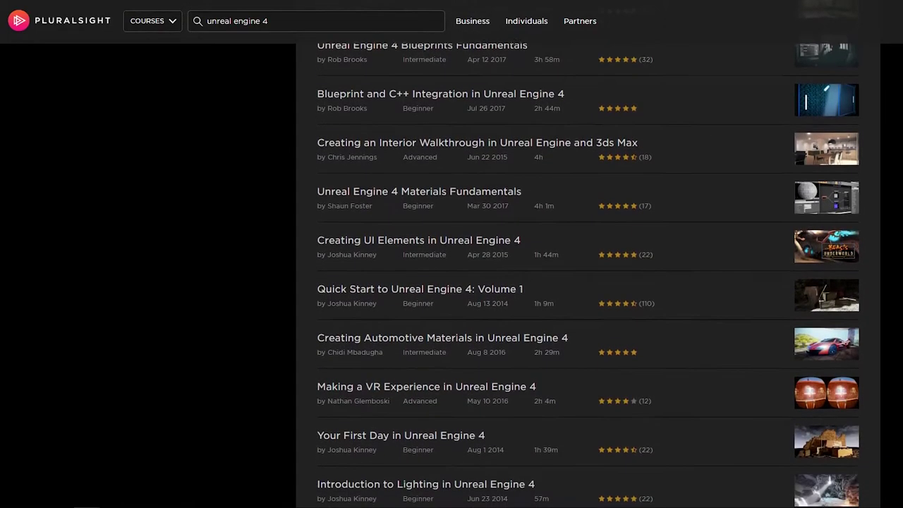
pyautogui.scroll(-2, 493, 282)
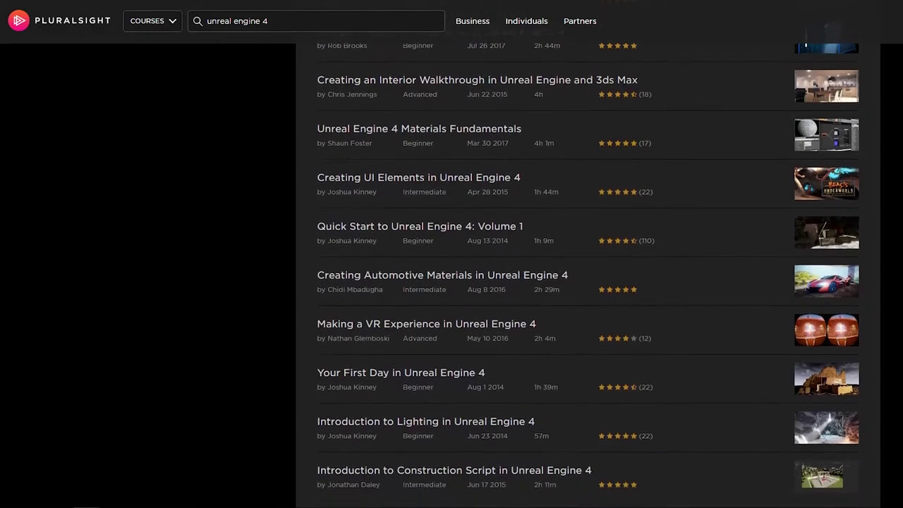
pyautogui.scroll(-2, 494, 282)
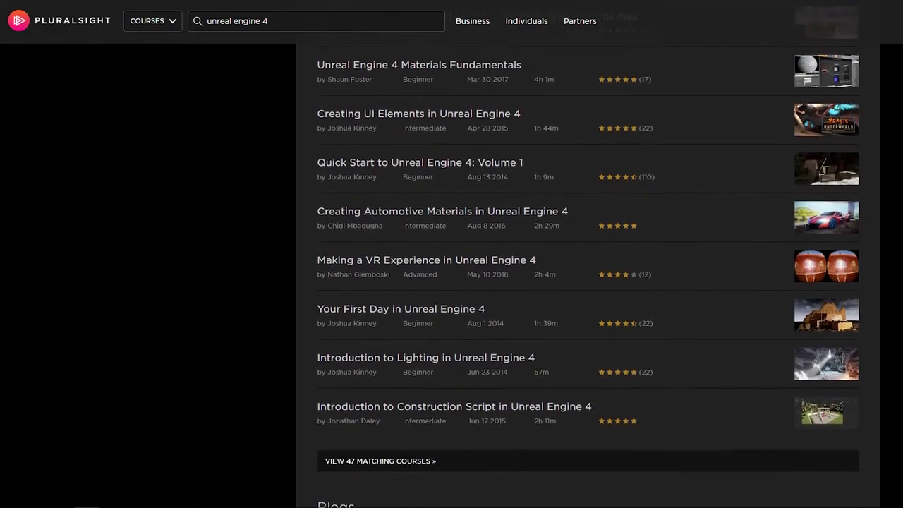
pyautogui.scroll(-2, 494, 282)
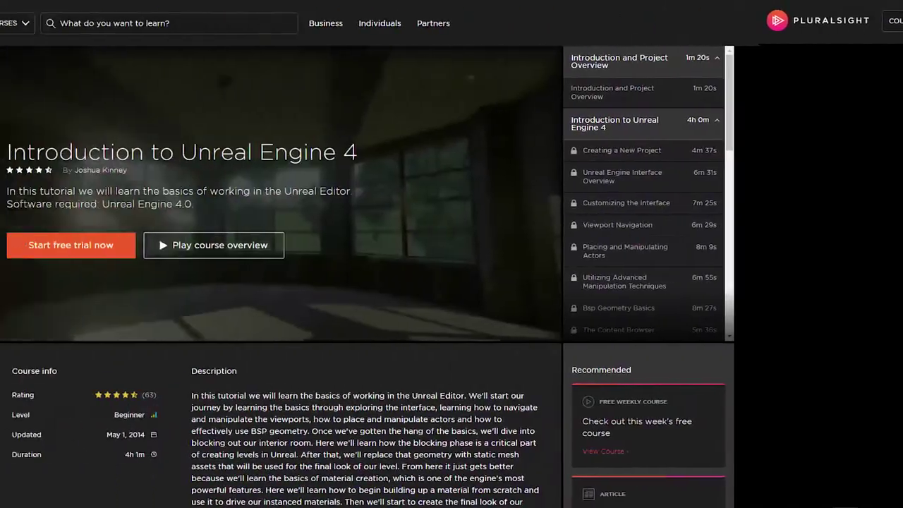